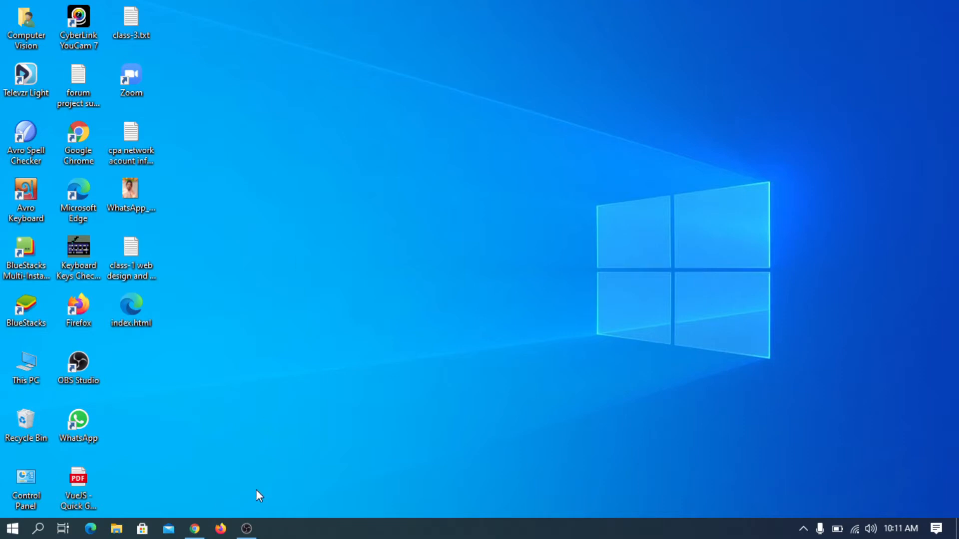
- Switch to Chrome and close the laravel tutorials search tab and the Javatpoint tab, keeping only the blank new tab
{"action": "left_click", "coordinate": [194, 528]}
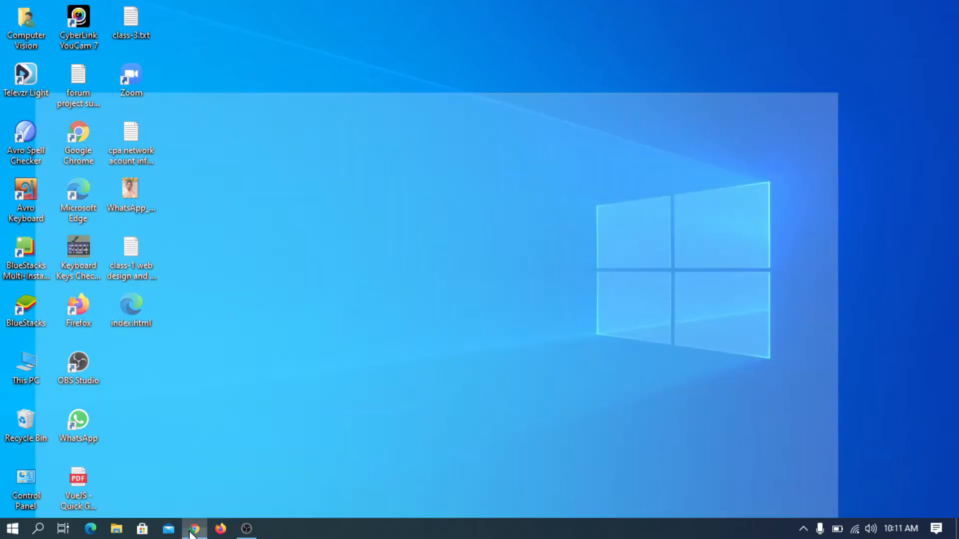
{"action": "left_click", "coordinate": [358, 12]}
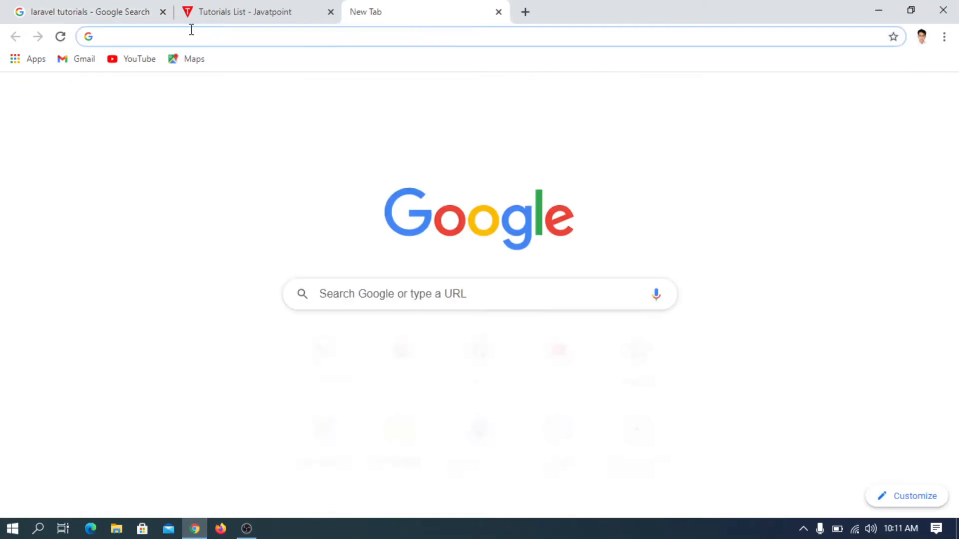
{"action": "left_click", "coordinate": [163, 11]}
{"action": "left_click", "coordinate": [156, 14]}
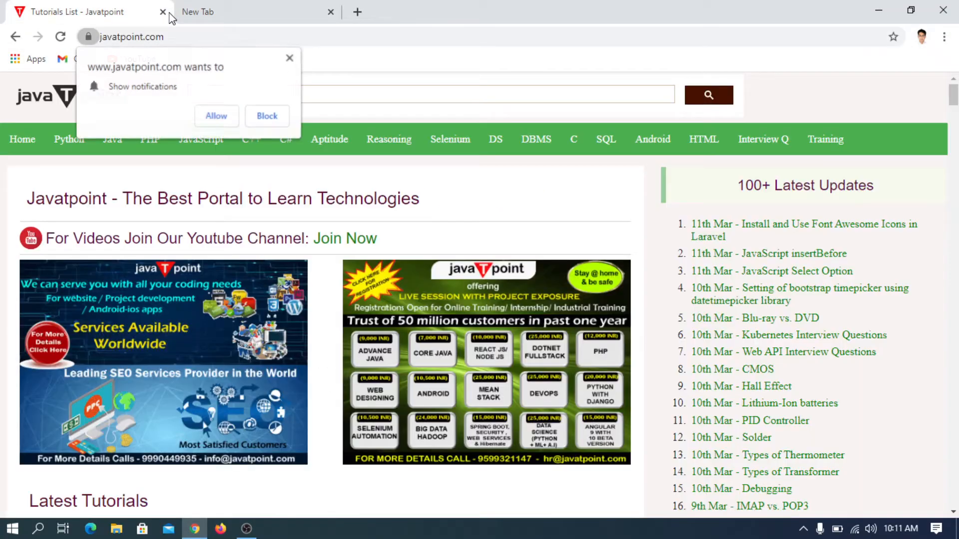
{"action": "left_click", "coordinate": [163, 12]}
- Search Google for "xampp" and open the XAMPP Installers and Downloads page on apachefriends.org
{"action": "left_click", "coordinate": [218, 37]}
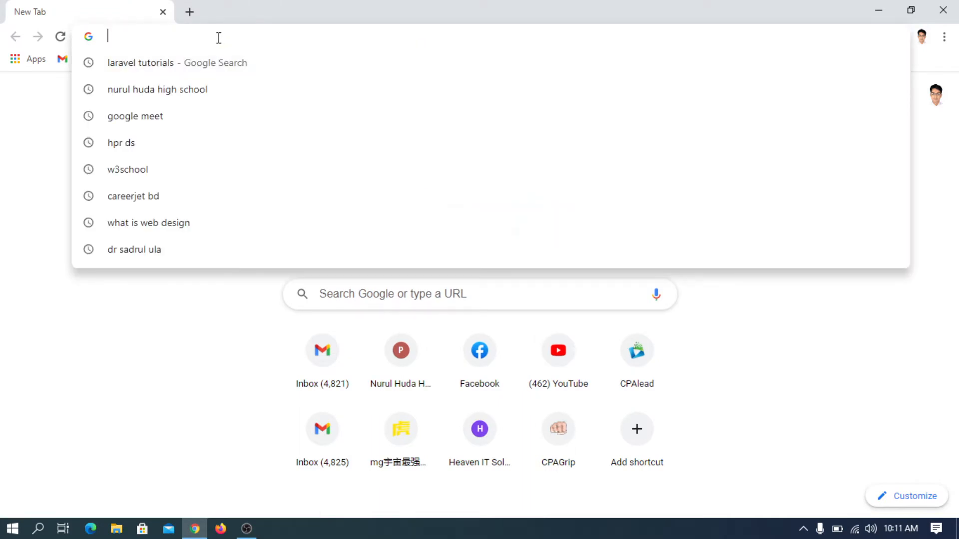
{"action": "type", "text": "xampp"}
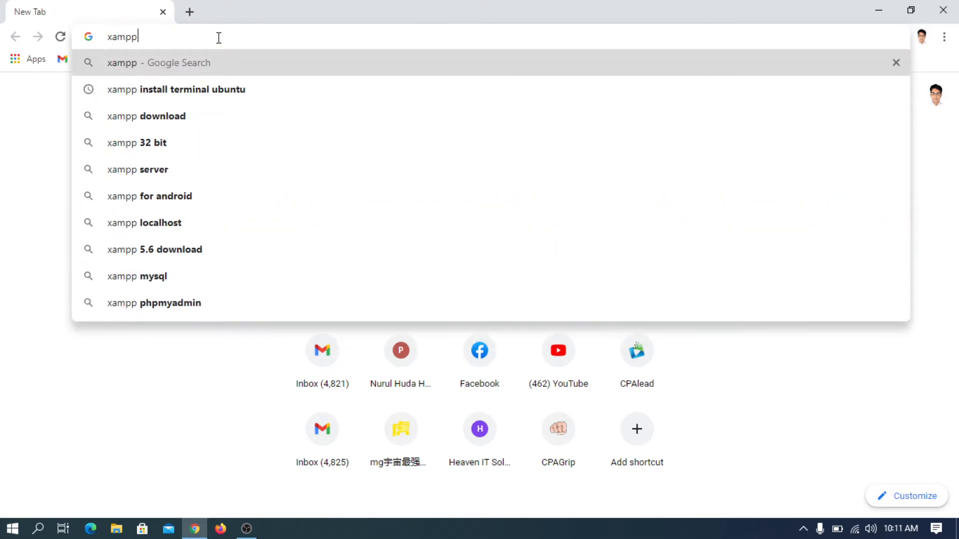
{"action": "key", "text": "Return"}
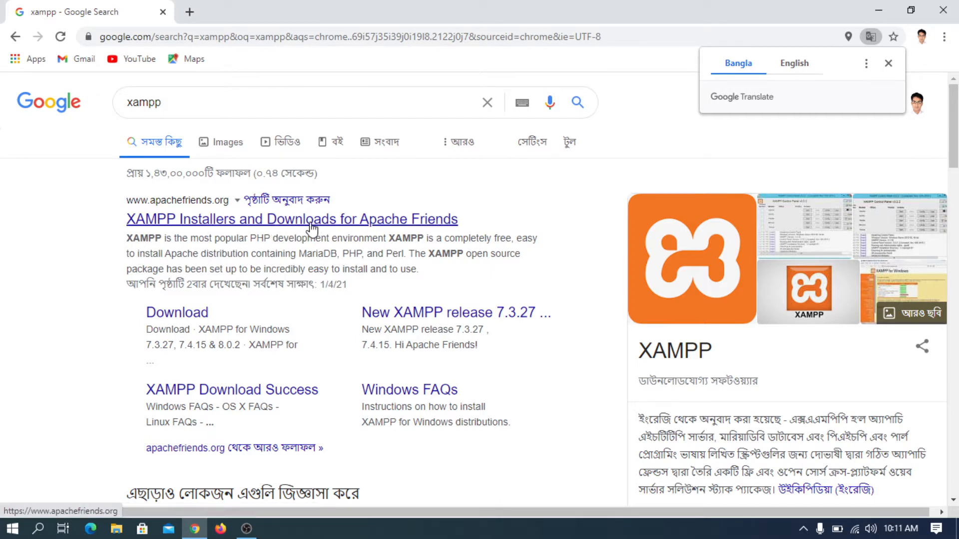
{"action": "left_click", "coordinate": [287, 219]}
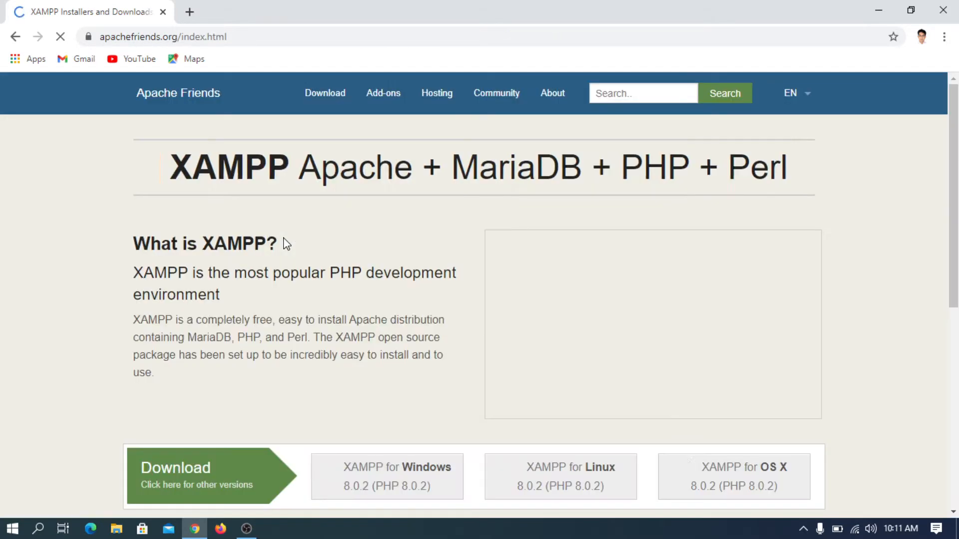
- Look through the Apache Friends home page, including the XAMPP introduction and the downloads for Windows, Linux and OS X
{"action": "scroll", "coordinate": [479, 287], "scroll_direction": "down", "scroll_amount": 3}
{"action": "scroll", "coordinate": [484, 289], "scroll_direction": "down", "scroll_amount": 4}
{"action": "scroll", "coordinate": [482, 290], "scroll_direction": "up", "scroll_amount": 7}
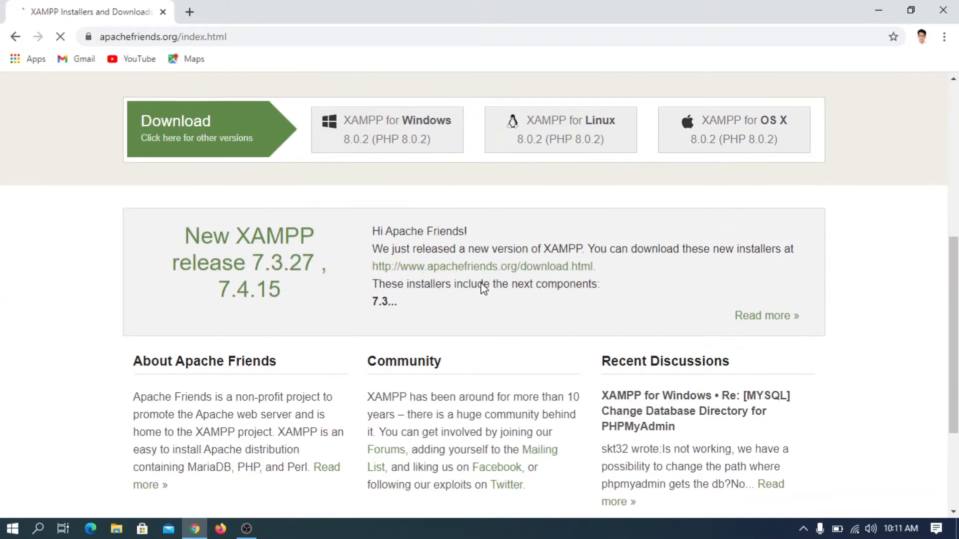
{"action": "scroll", "coordinate": [483, 289], "scroll_direction": "down", "scroll_amount": 5}
{"action": "scroll", "coordinate": [482, 289], "scroll_direction": "up", "scroll_amount": 4}
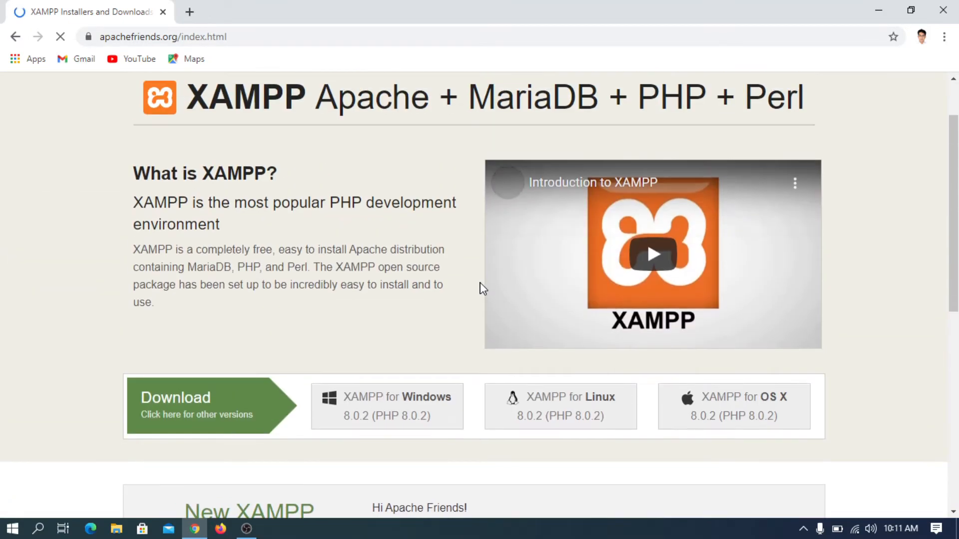
{"action": "scroll", "coordinate": [483, 289], "scroll_direction": "down", "scroll_amount": 8}
{"action": "scroll", "coordinate": [481, 288], "scroll_direction": "up", "scroll_amount": 10}
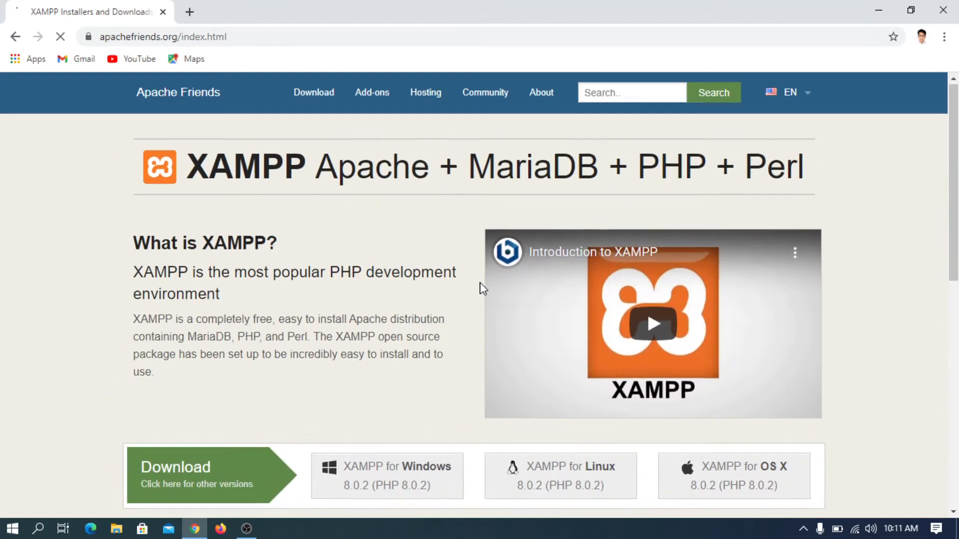
{"action": "scroll", "coordinate": [482, 287], "scroll_direction": "down", "scroll_amount": 7}
{"action": "scroll", "coordinate": [483, 289], "scroll_direction": "up", "scroll_amount": 1}
{"action": "scroll", "coordinate": [483, 288], "scroll_direction": "up", "scroll_amount": 6}
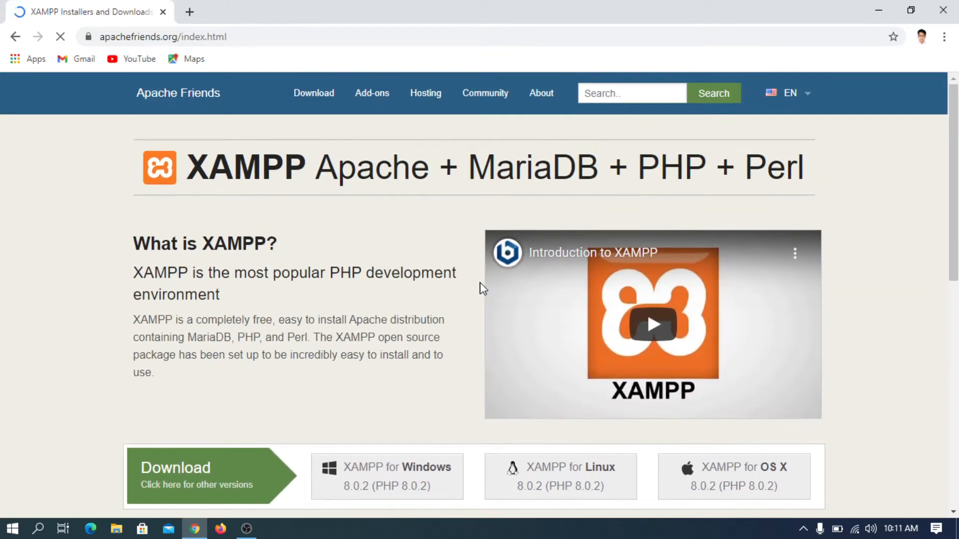
{"action": "scroll", "coordinate": [481, 286], "scroll_direction": "down", "scroll_amount": 6}
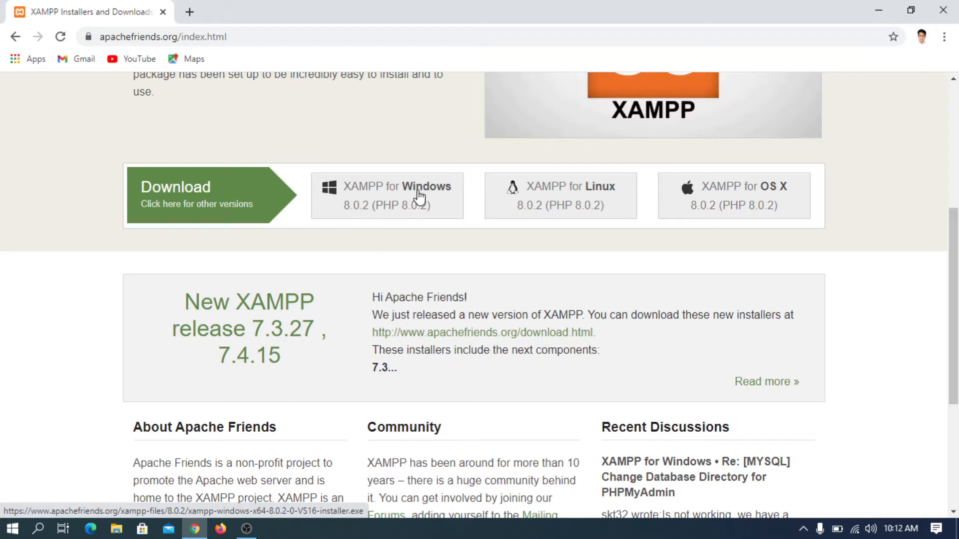
- Start the XAMPP for Windows 8.0.2 download, cancel it, close the download page and minimize the browser
{"action": "left_click", "coordinate": [363, 189]}
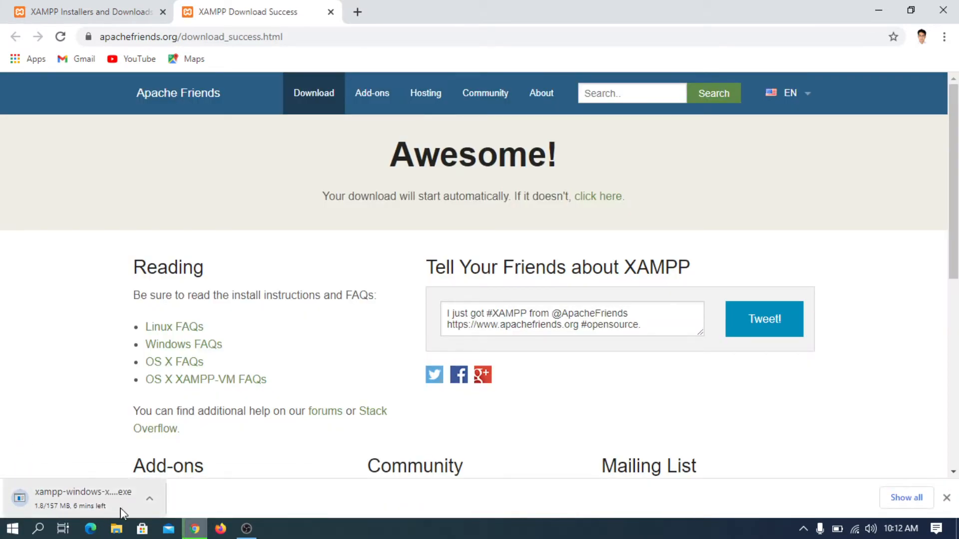
{"action": "left_click", "coordinate": [149, 502]}
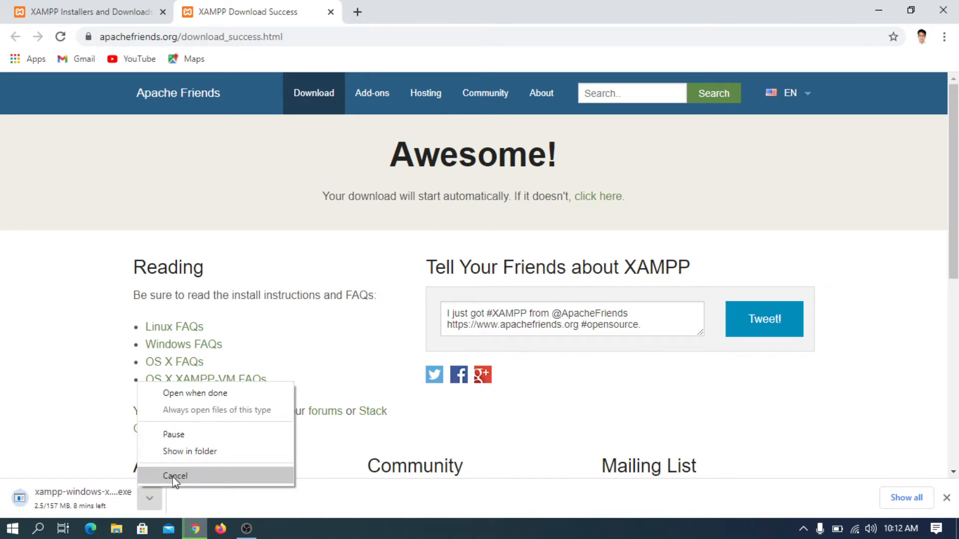
{"action": "left_click", "coordinate": [173, 477]}
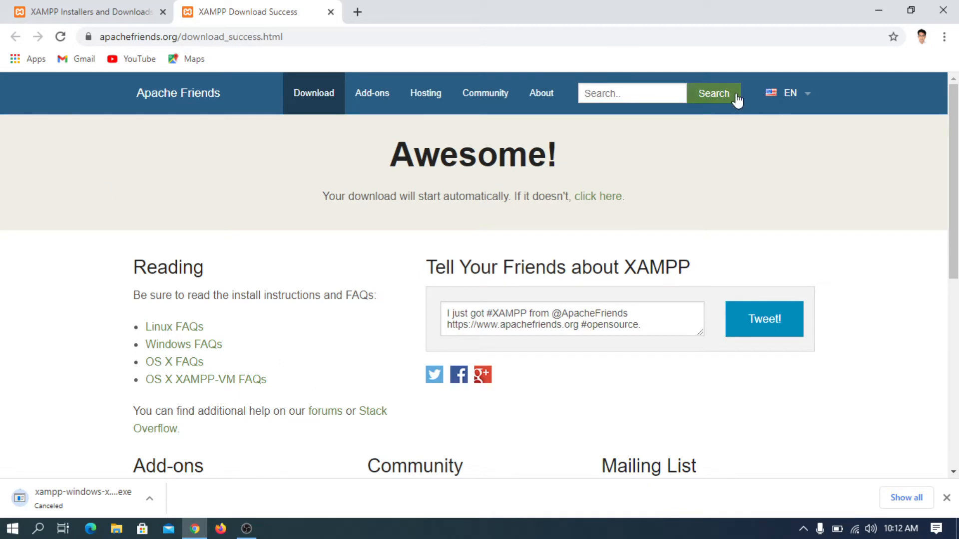
{"action": "left_click", "coordinate": [331, 12]}
{"action": "left_click", "coordinate": [877, 11]}
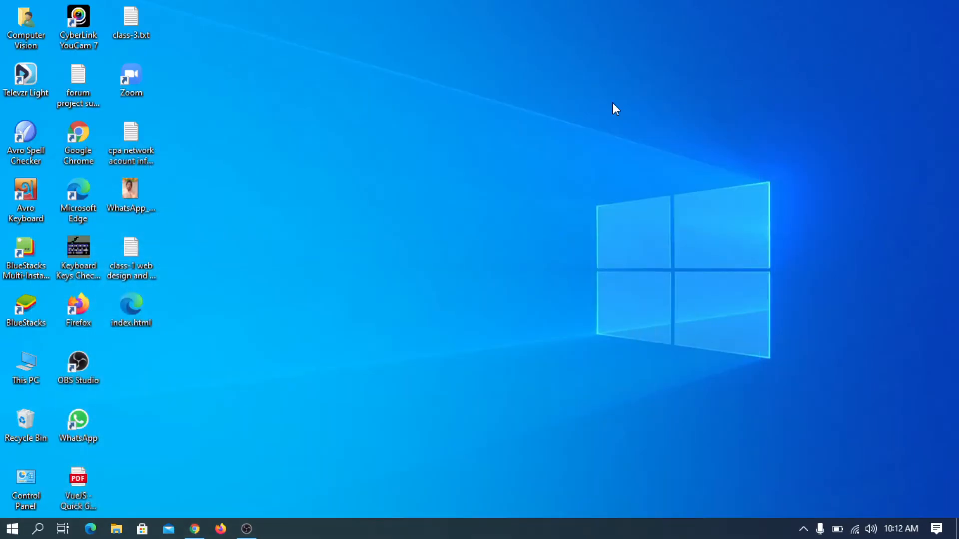
{"action": "right_click", "coordinate": [393, 76]}
{"action": "left_click", "coordinate": [422, 117]}
{"action": "right_click", "coordinate": [392, 92]}
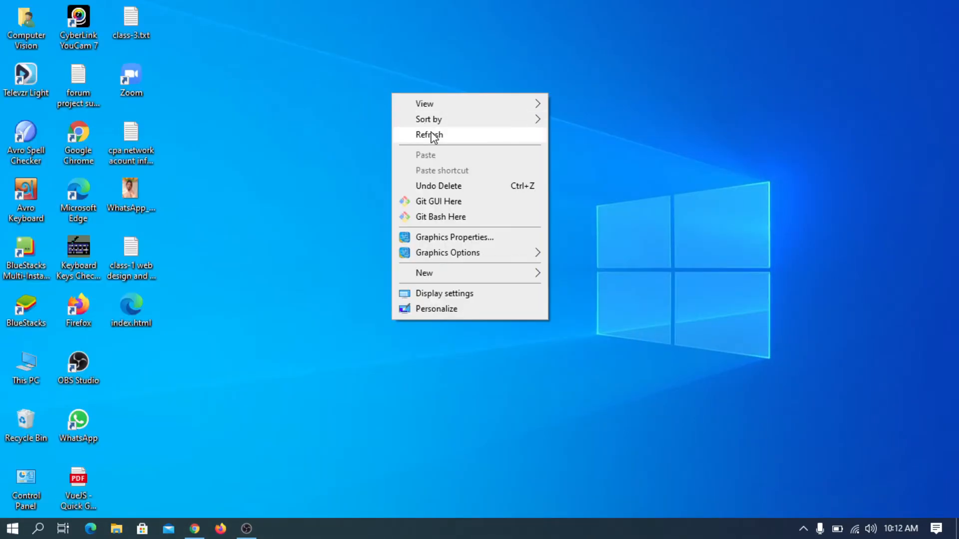
{"action": "left_click", "coordinate": [431, 134]}
- Try to launch the xampp-windows-x64-8.0.0-2-VS16 installer from the software folder on New Volume (E:)
{"action": "double_click", "coordinate": [28, 367]}
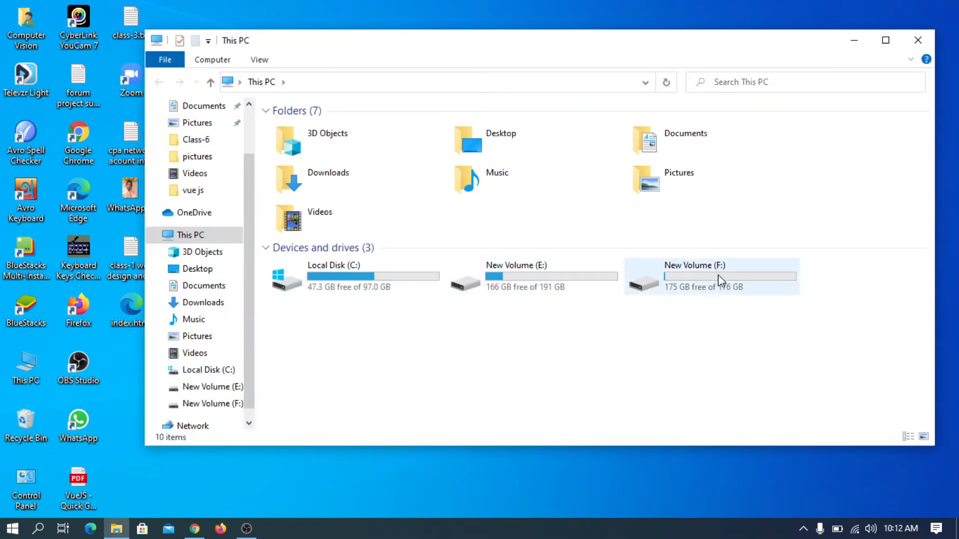
{"action": "double_click", "coordinate": [526, 287]}
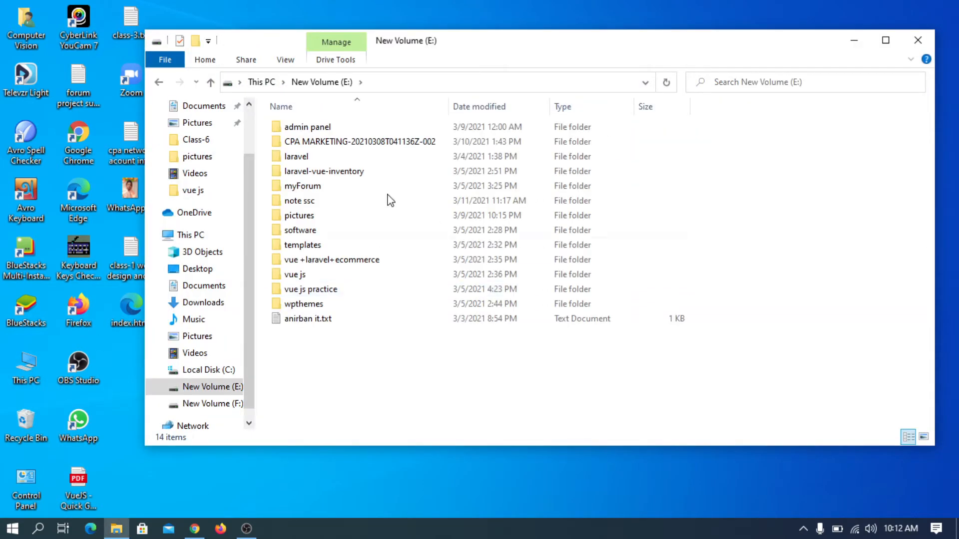
{"action": "double_click", "coordinate": [299, 229]}
{"action": "scroll", "coordinate": [439, 316], "scroll_direction": "down", "scroll_amount": 10}
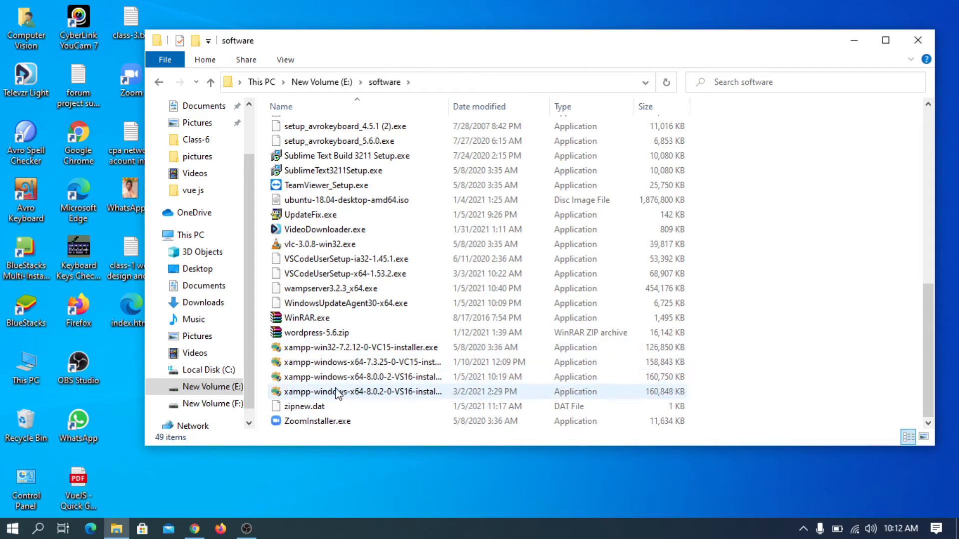
{"action": "double_click", "coordinate": [366, 380]}
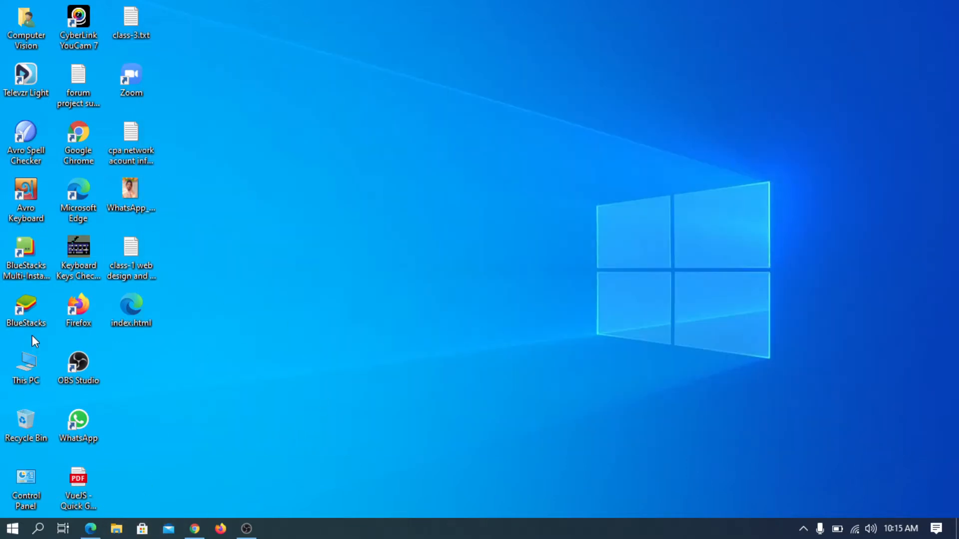
- Open the software folder on New Volume (E:) and find the XAMPP installers in its file list
{"action": "double_click", "coordinate": [29, 369]}
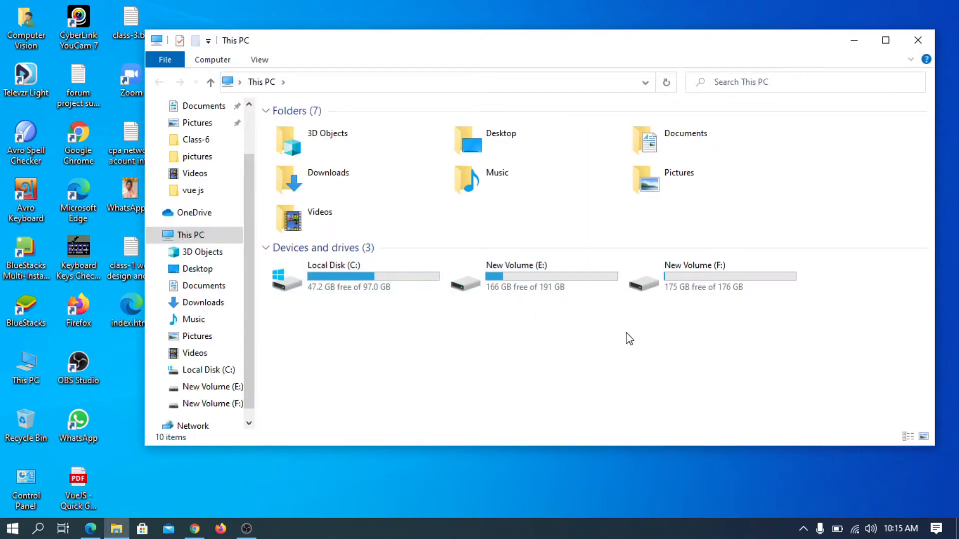
{"action": "double_click", "coordinate": [535, 282]}
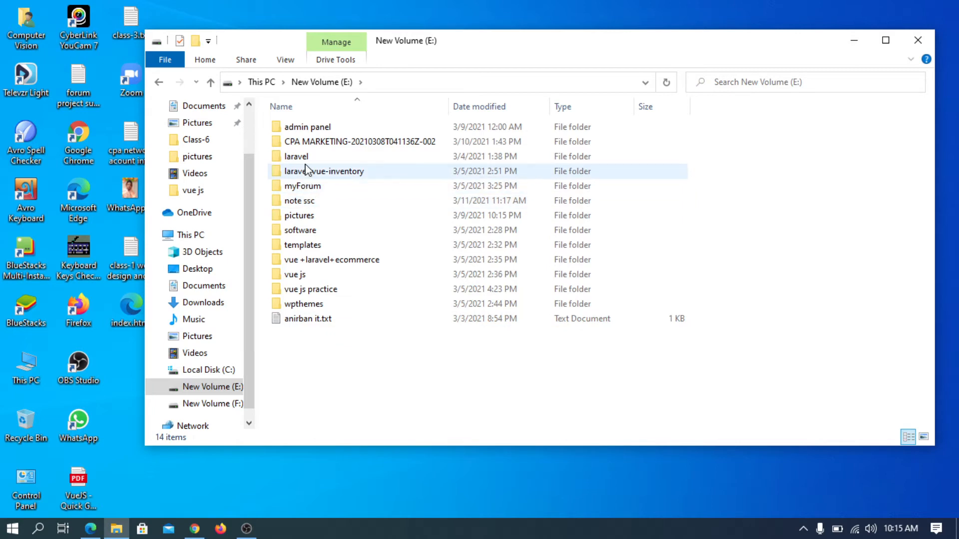
{"action": "left_click", "coordinate": [307, 233]}
{"action": "double_click", "coordinate": [307, 237]}
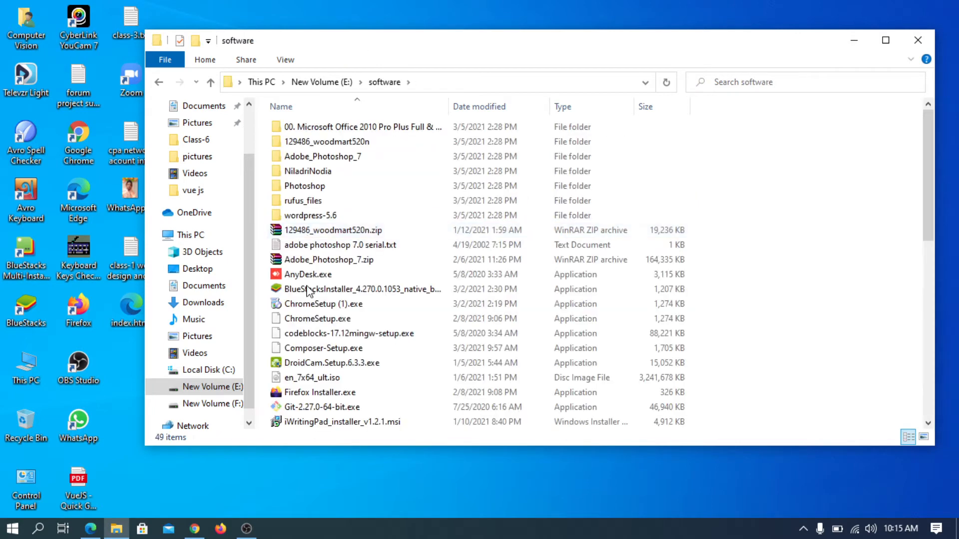
{"action": "scroll", "coordinate": [324, 357], "scroll_direction": "down", "scroll_amount": 10}
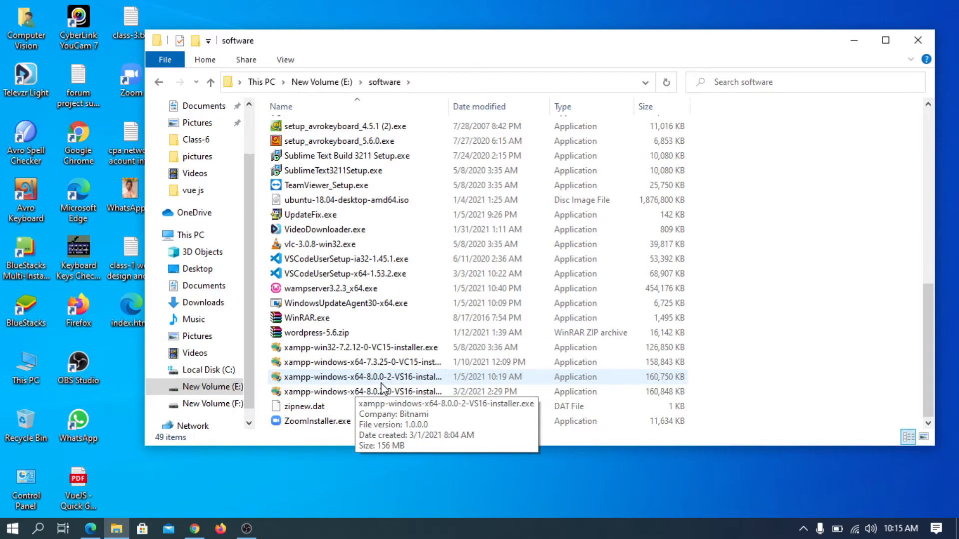
- Run the xampp-windows-x64-8.0.0-2-VS16 installer and allow it to make changes to the computer
{"action": "left_click", "coordinate": [346, 379]}
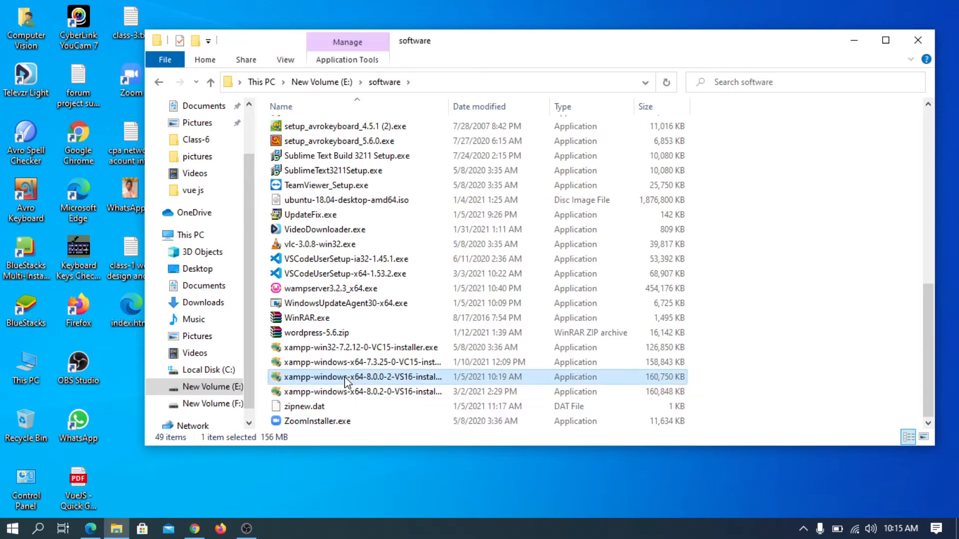
{"action": "double_click", "coordinate": [345, 380]}
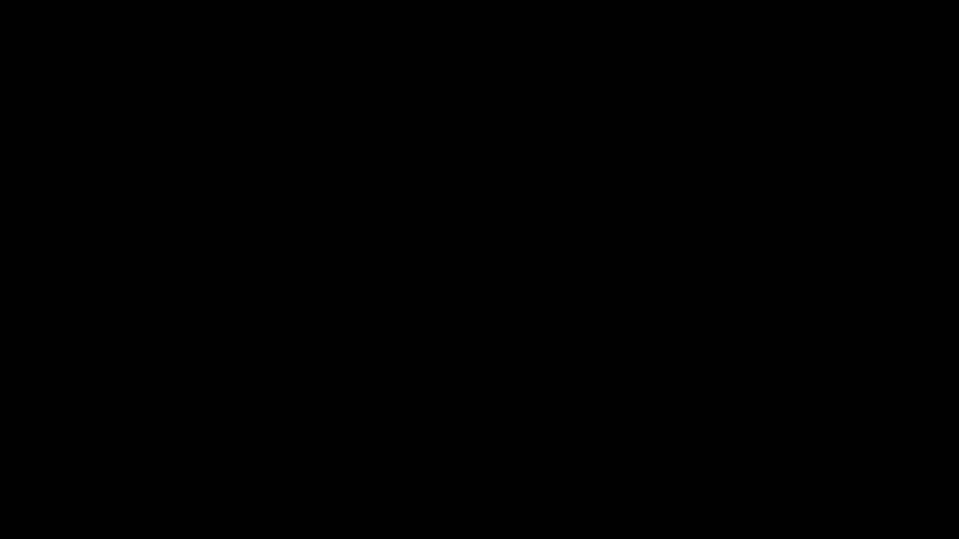
{"action": "left_click", "coordinate": [380, 366]}
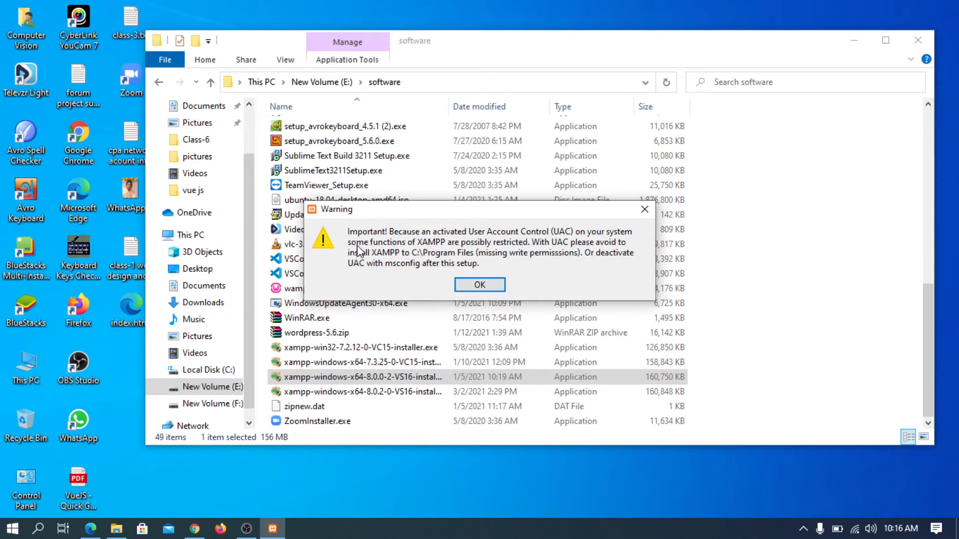
- Acknowledge the User Account Control warning and advance the XAMPP setup wizard to the installation folder page
{"action": "left_click", "coordinate": [480, 285]}
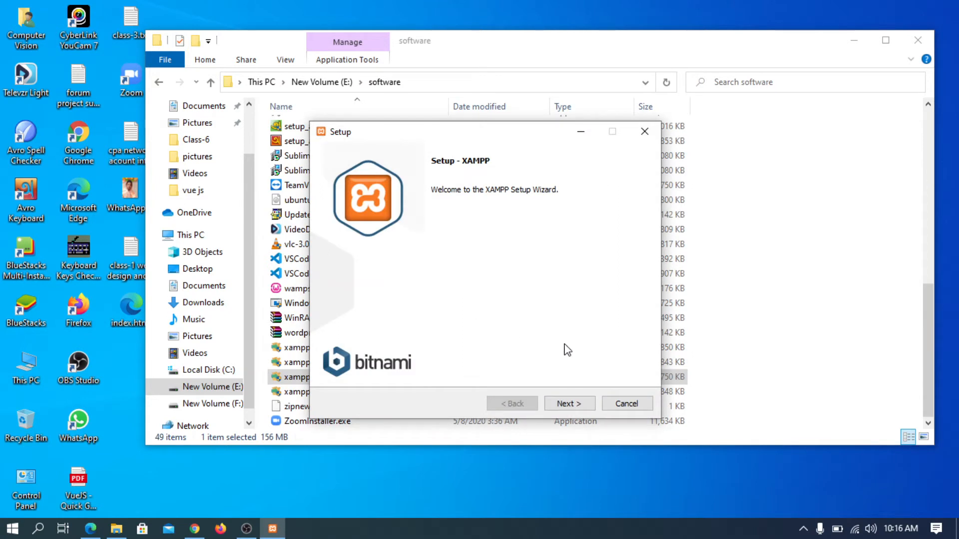
{"action": "left_click", "coordinate": [570, 404]}
{"action": "left_click", "coordinate": [570, 404]}
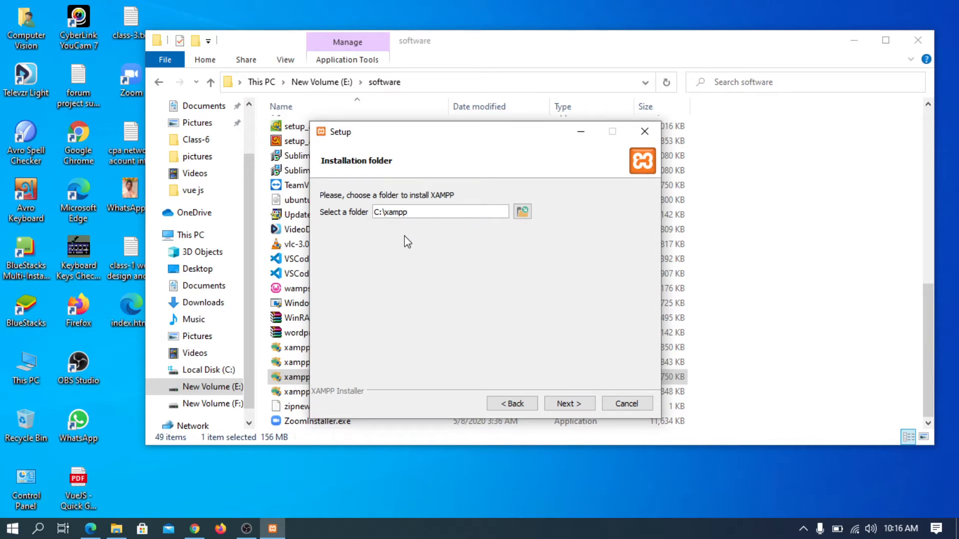
- Minimize the setup and folder windows, check the drives listed in This PC, and close that window
{"action": "left_click", "coordinate": [582, 133]}
{"action": "left_click", "coordinate": [854, 40]}
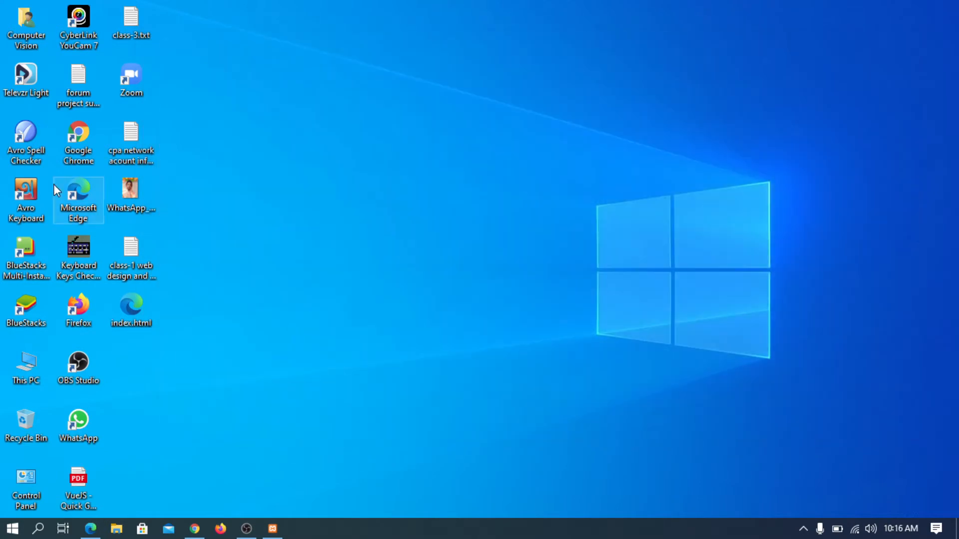
{"action": "double_click", "coordinate": [36, 358]}
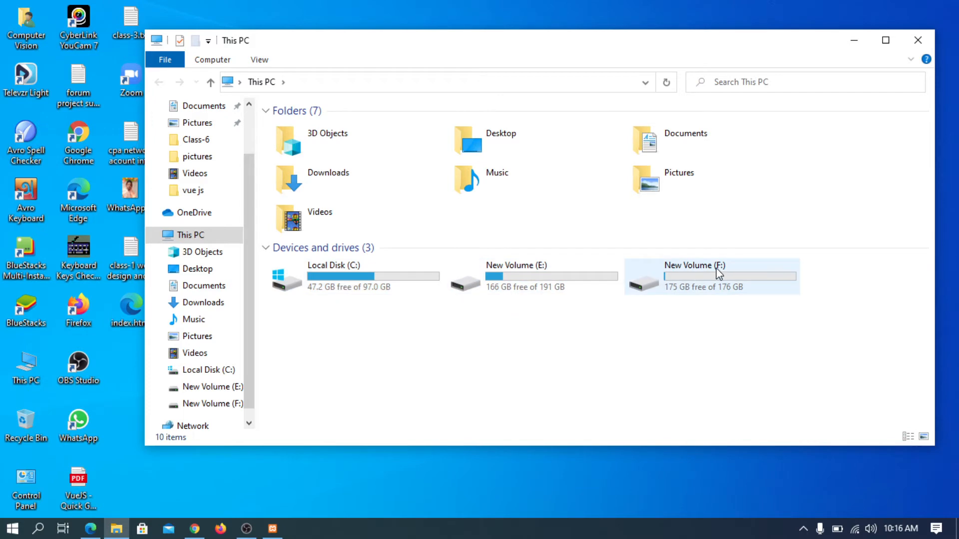
{"action": "left_click", "coordinate": [918, 40]}
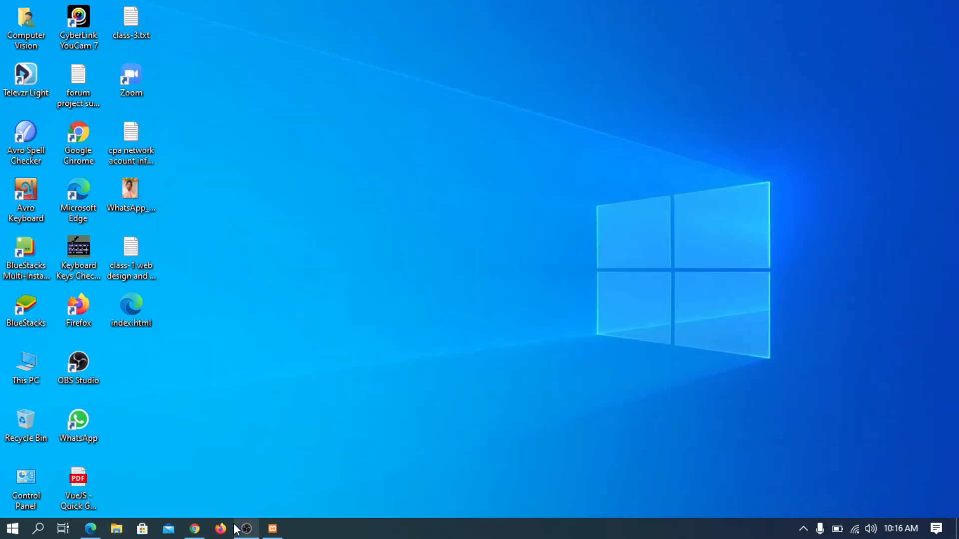
- Bring the XAMPP setup window back to the front at its installation folder page
{"action": "left_click", "coordinate": [245, 529]}
{"action": "left_click", "coordinate": [276, 529]}
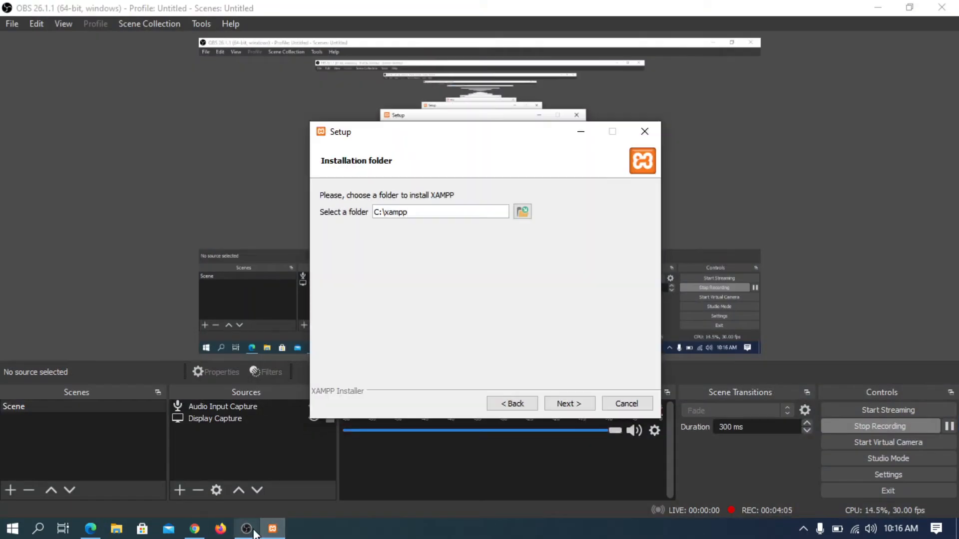
{"action": "left_click", "coordinate": [246, 529]}
{"action": "left_click", "coordinate": [246, 529]}
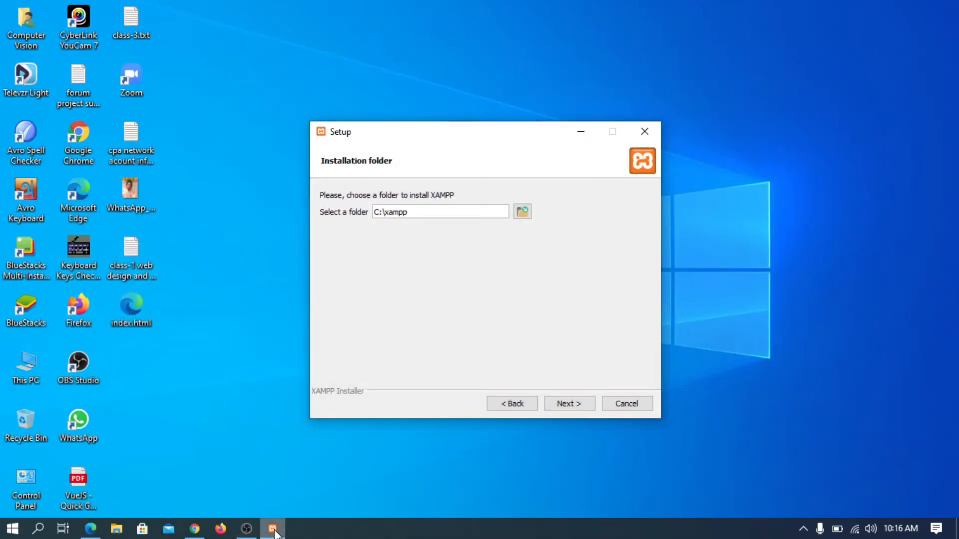
- Set the XAMPP installation folder to F:\xamp on New Volume (F:)
{"action": "mouse_move", "coordinate": [275, 532]}
{"action": "left_click", "coordinate": [522, 213]}
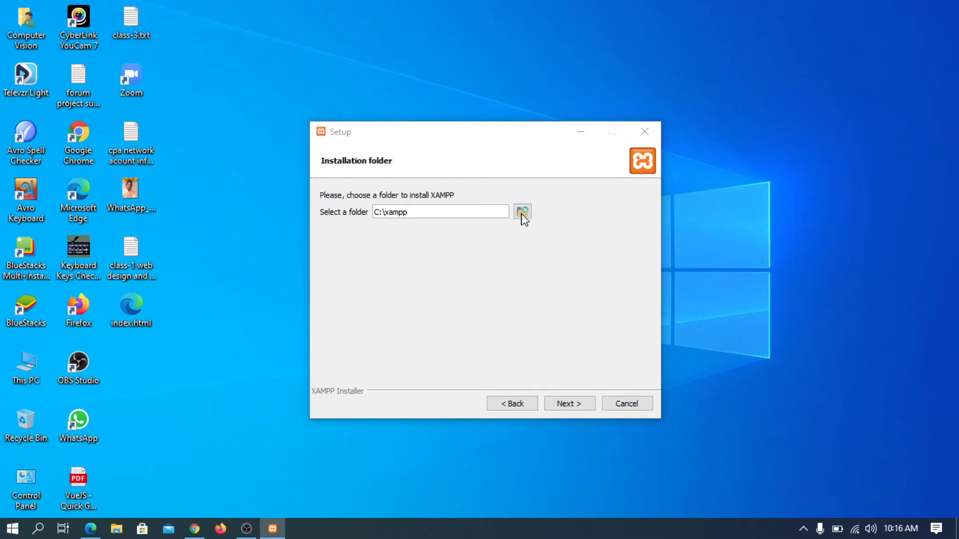
{"action": "scroll", "coordinate": [393, 407], "scroll_direction": "down", "scroll_amount": 2}
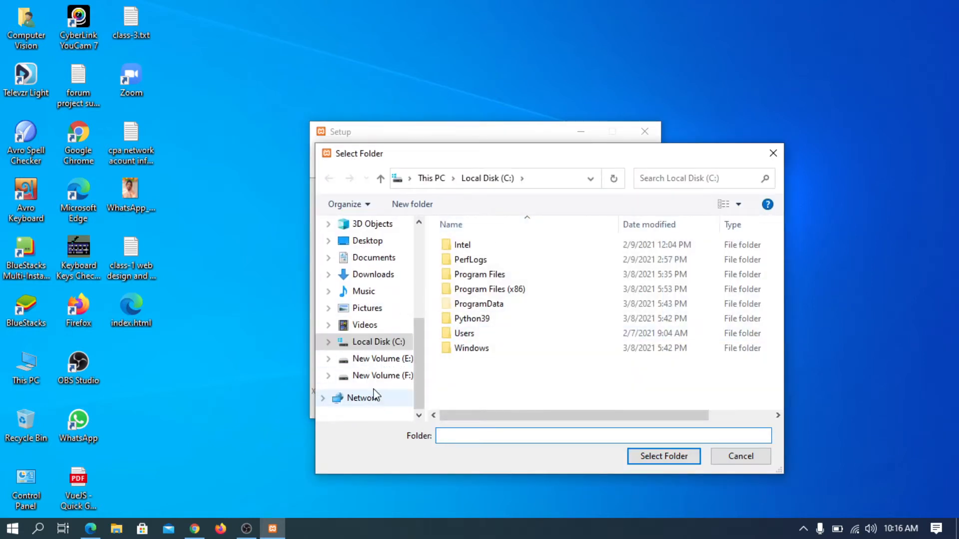
{"action": "left_click", "coordinate": [373, 379]}
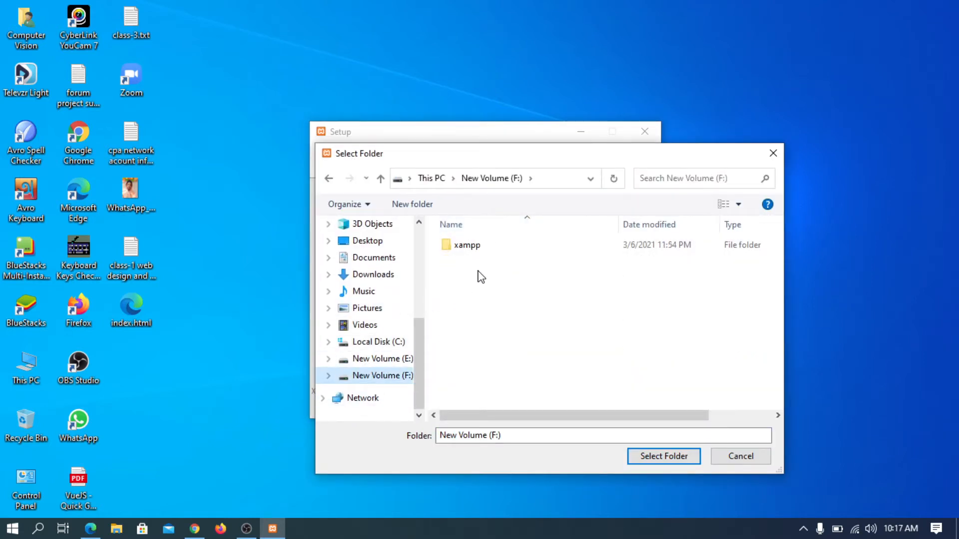
{"action": "left_click", "coordinate": [659, 457]}
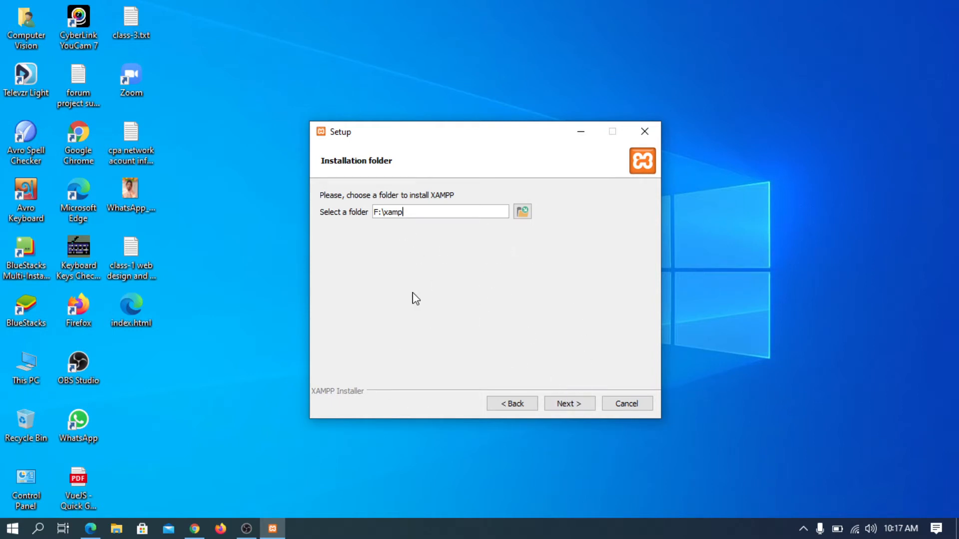
- Accept English as the control panel language, pass the Bitnami page, close the Bitnami browser window, and start the installation
{"action": "left_click", "coordinate": [568, 402]}
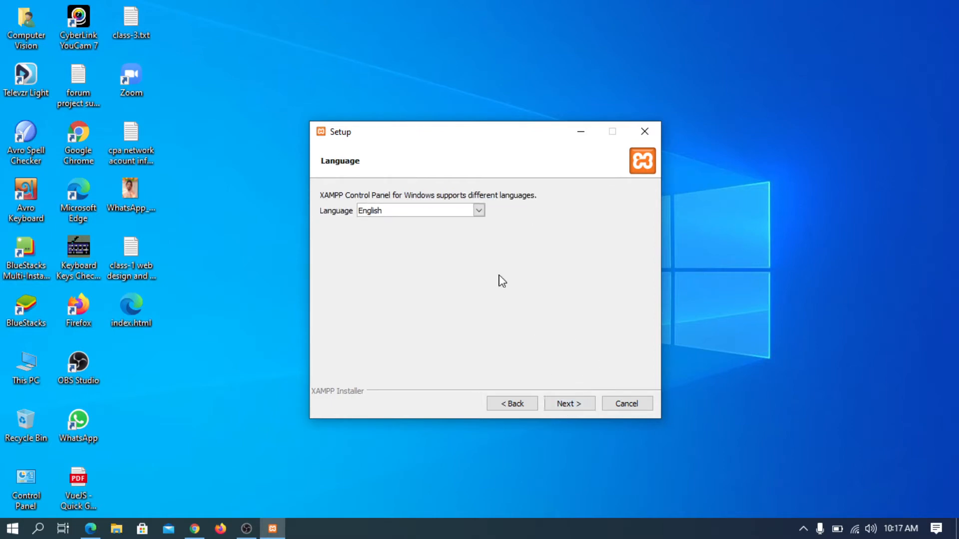
{"action": "left_click", "coordinate": [569, 403]}
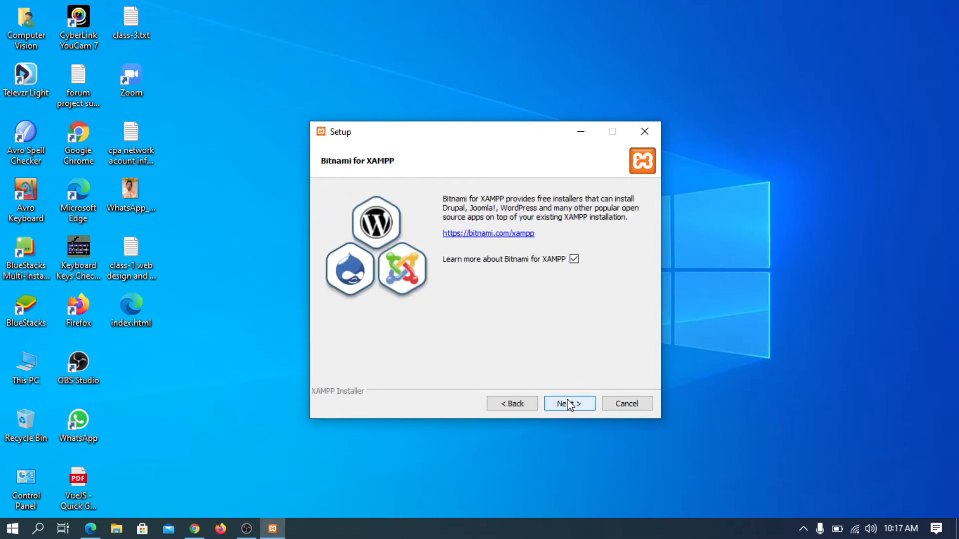
{"action": "left_click", "coordinate": [568, 403]}
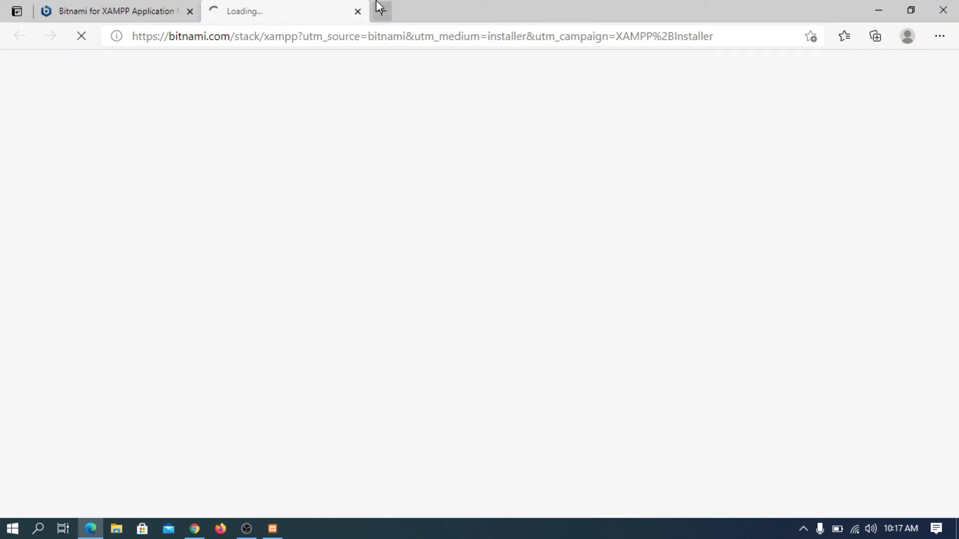
{"action": "left_click", "coordinate": [953, 8]}
{"action": "left_click", "coordinate": [561, 404]}
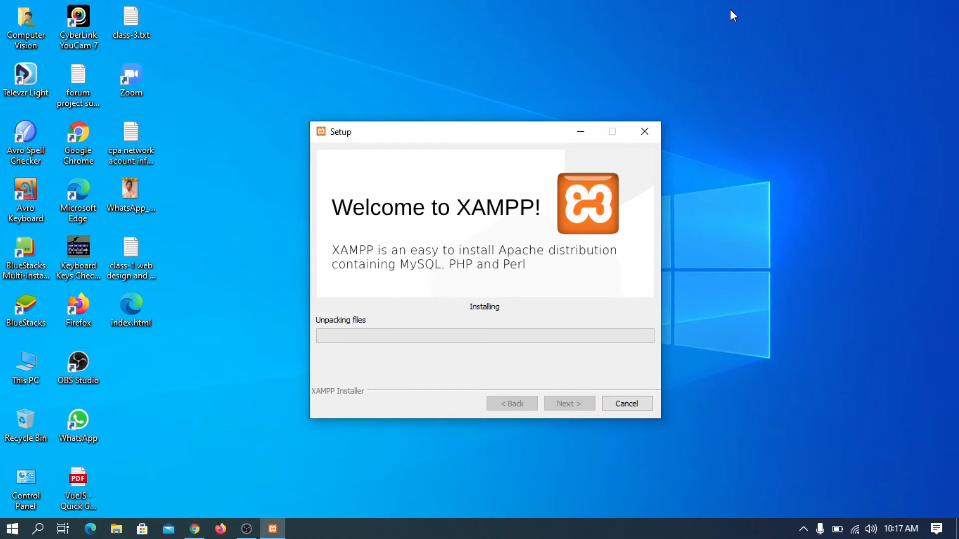
- Look through the folders on Local Disk (C:) from This PC and close the window
{"action": "double_click", "coordinate": [25, 355]}
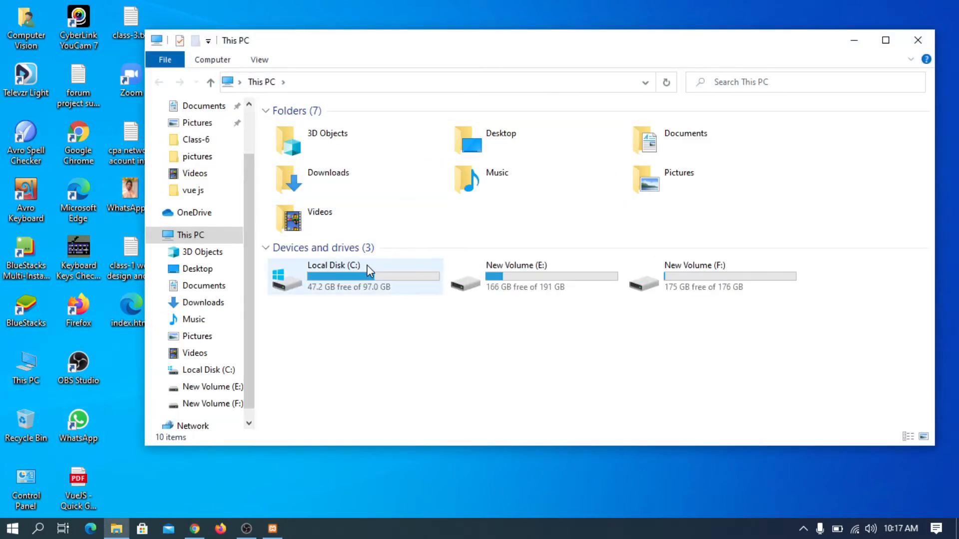
{"action": "double_click", "coordinate": [370, 274]}
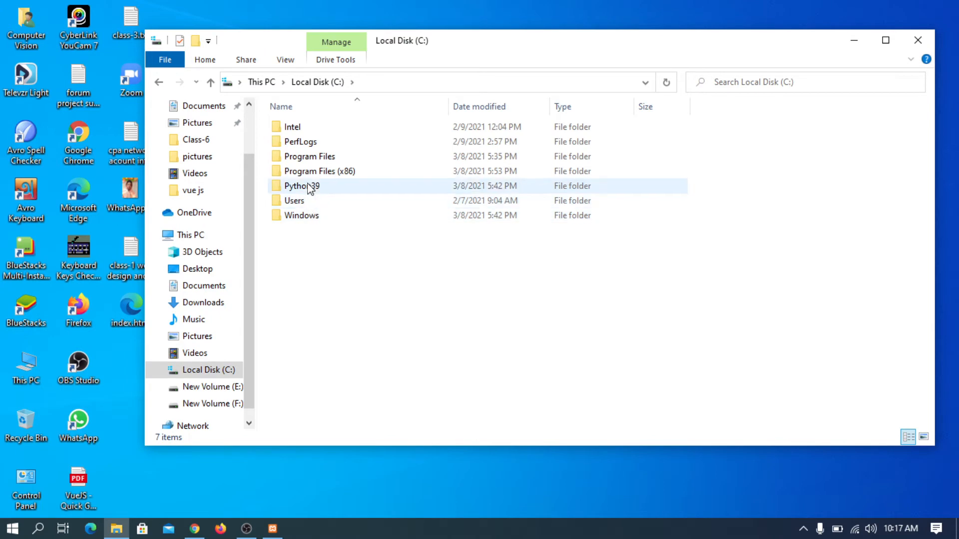
{"action": "left_click", "coordinate": [917, 40]}
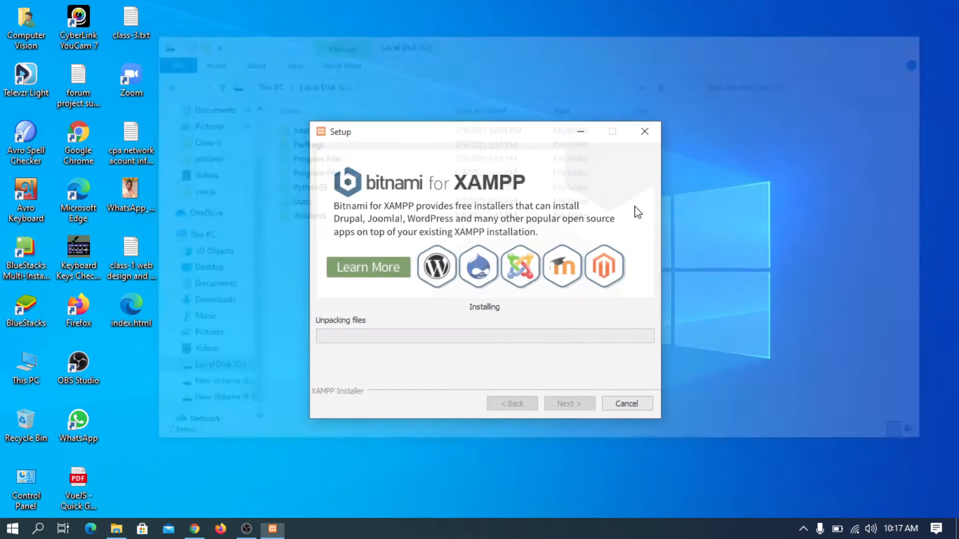
- Refresh the desktop and move the XAMPP Setup window higher on the desktop
{"action": "right_click", "coordinate": [283, 38]}
{"action": "left_click", "coordinate": [318, 77]}
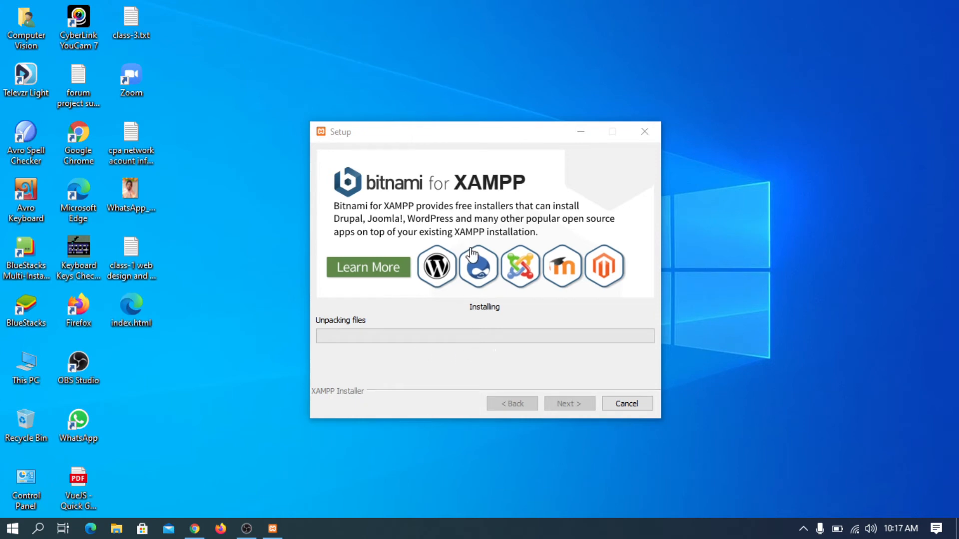
{"action": "left_click_drag", "start_coordinate": [481, 132], "coordinate": [439, 90]}
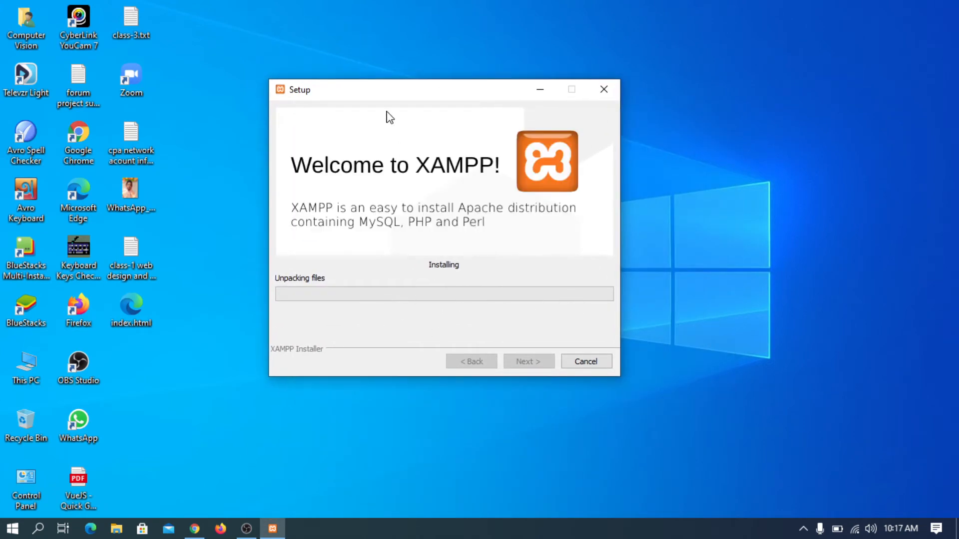
{"action": "left_click_drag", "start_coordinate": [387, 95], "coordinate": [410, 68]}
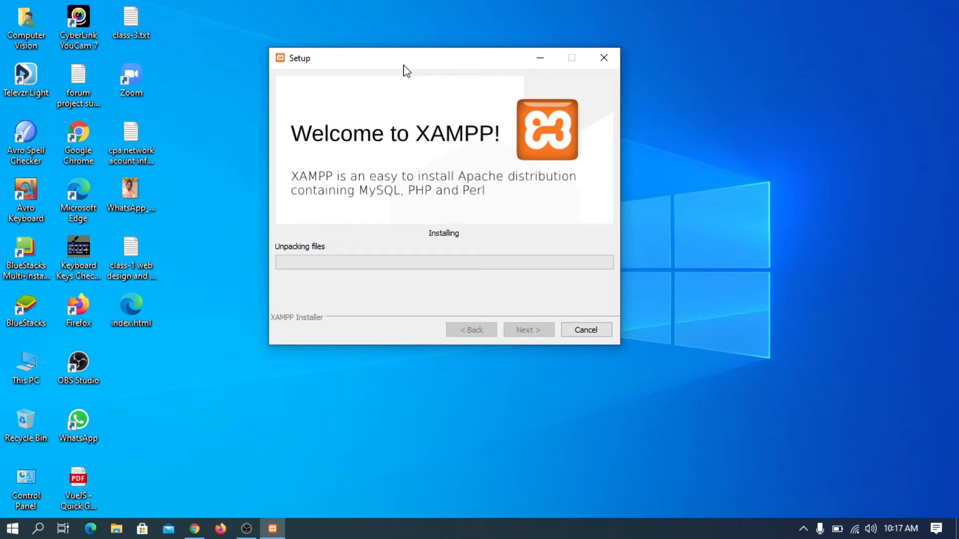
- Allow Apache HTTP Server through Windows Defender Firewall on private networks
{"action": "left_click", "coordinate": [246, 530]}
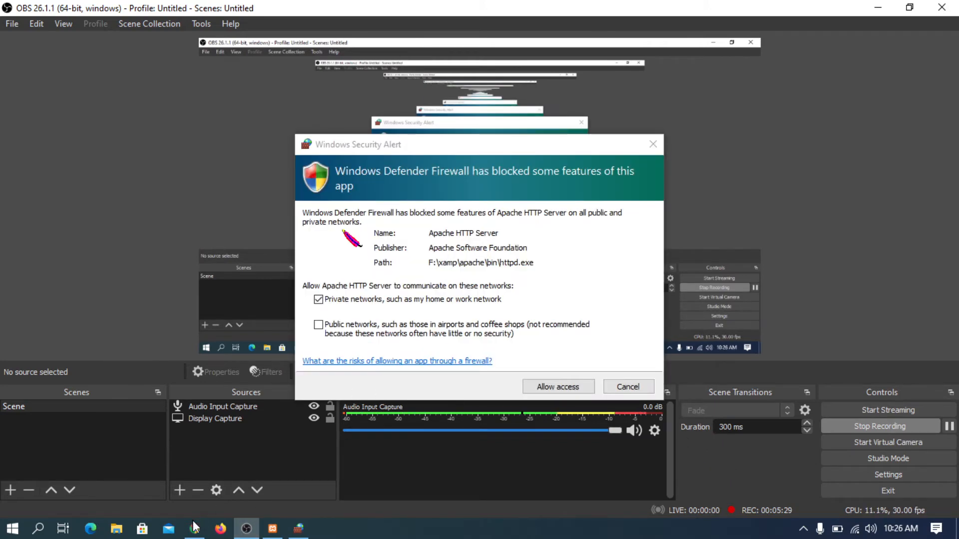
{"action": "left_click", "coordinate": [195, 529]}
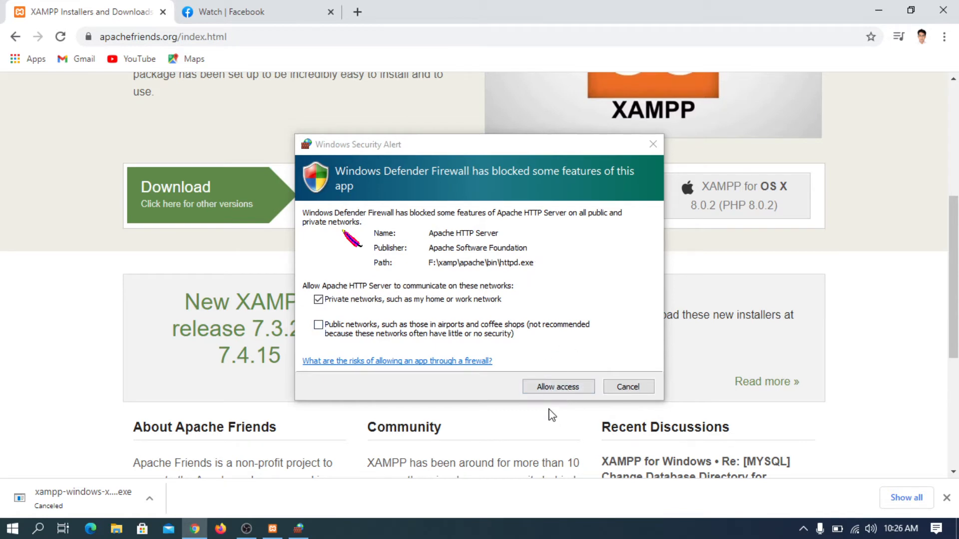
{"action": "left_click", "coordinate": [270, 530]}
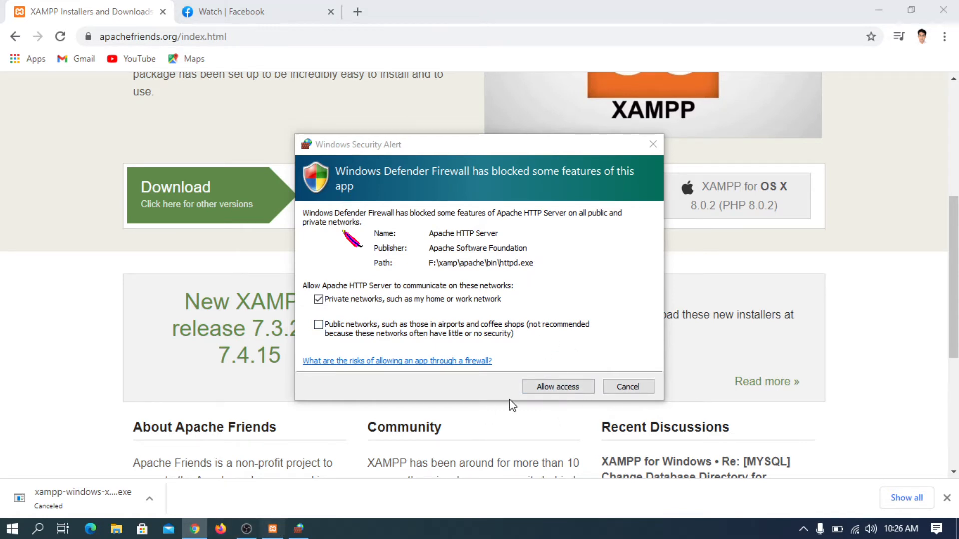
{"action": "left_click", "coordinate": [555, 388]}
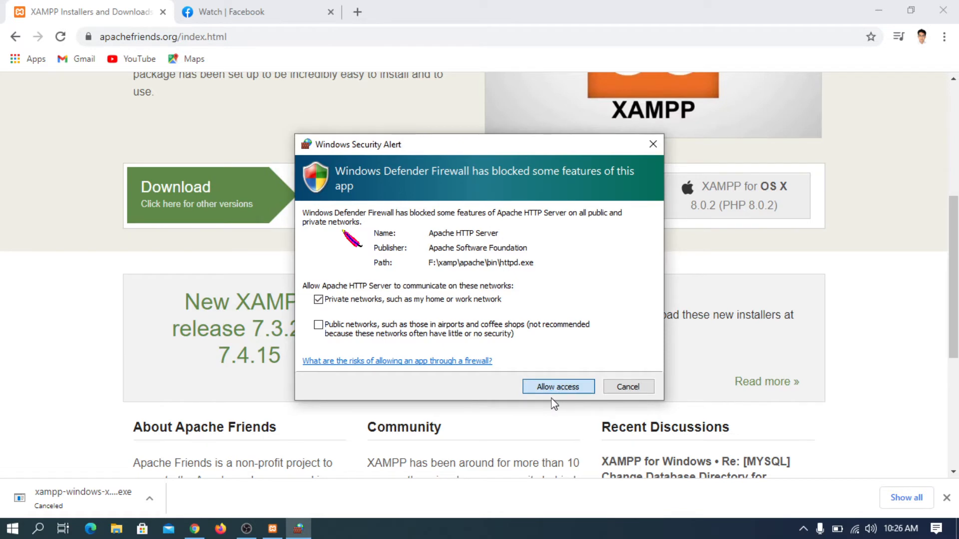
- Bring the XAMPP setup wizard forward and finish it with the option to start the Control Panel enabled
{"action": "left_click", "coordinate": [270, 529]}
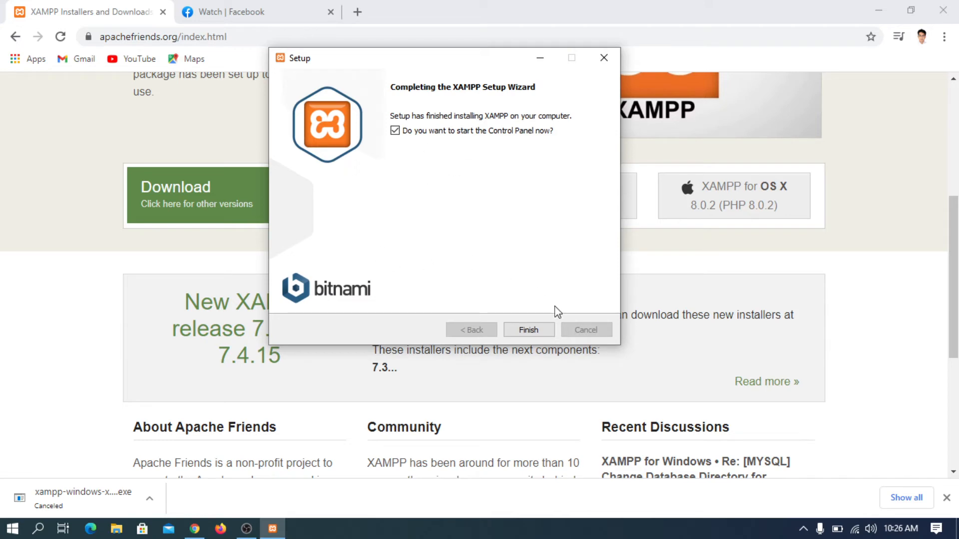
{"action": "left_click", "coordinate": [528, 330]}
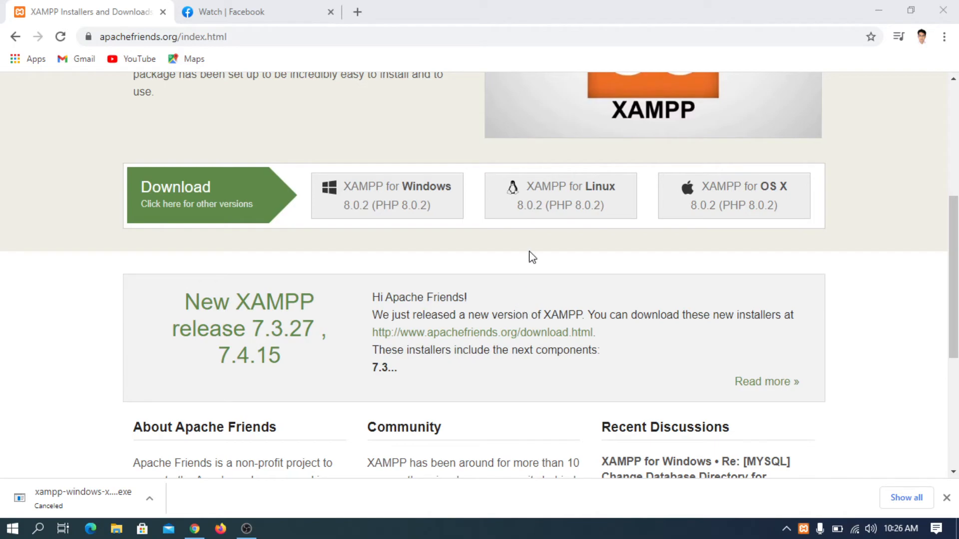
- Minimize the Chrome and OBS windows and refresh the desktop several times
{"action": "left_click", "coordinate": [879, 10]}
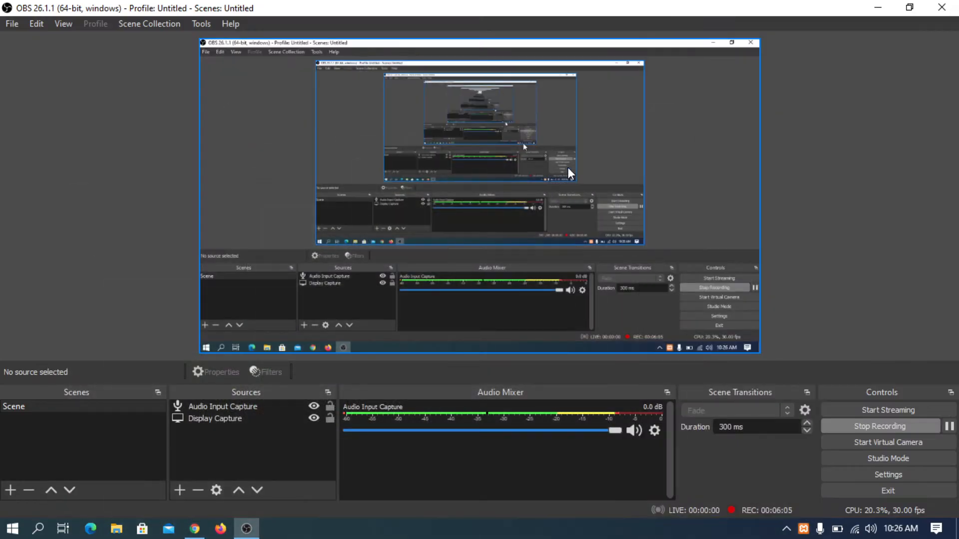
{"action": "left_click", "coordinate": [878, 8]}
{"action": "right_click", "coordinate": [487, 20]}
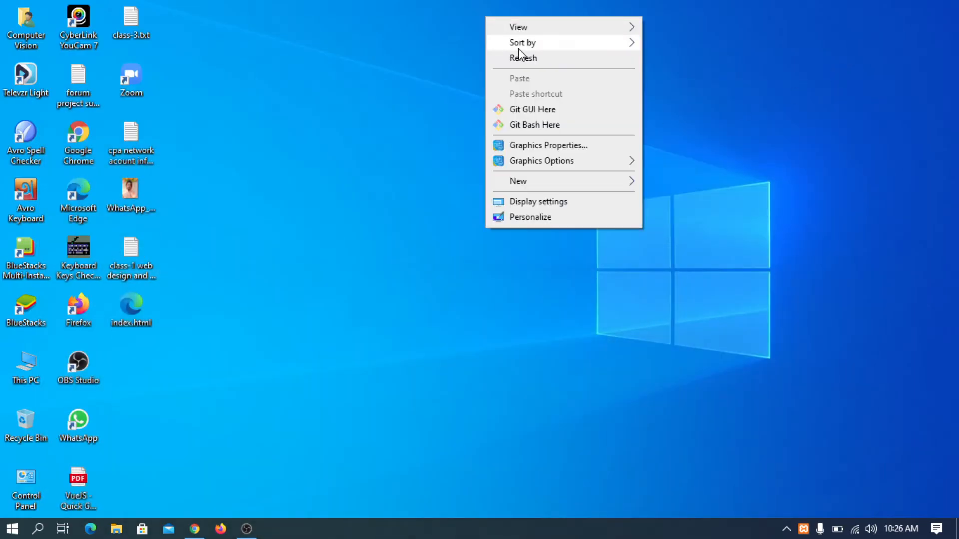
{"action": "left_click", "coordinate": [521, 57]}
{"action": "right_click", "coordinate": [496, 18]}
{"action": "left_click", "coordinate": [515, 56]}
{"action": "right_click", "coordinate": [499, 28]}
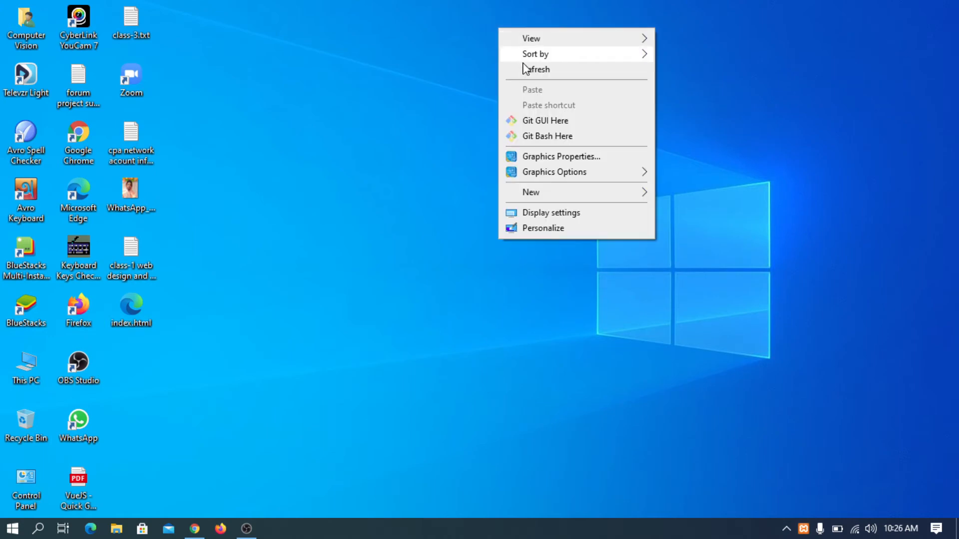
{"action": "left_click", "coordinate": [523, 68]}
{"action": "right_click", "coordinate": [505, 25]}
{"action": "left_click", "coordinate": [531, 66]}
{"action": "right_click", "coordinate": [507, 21]}
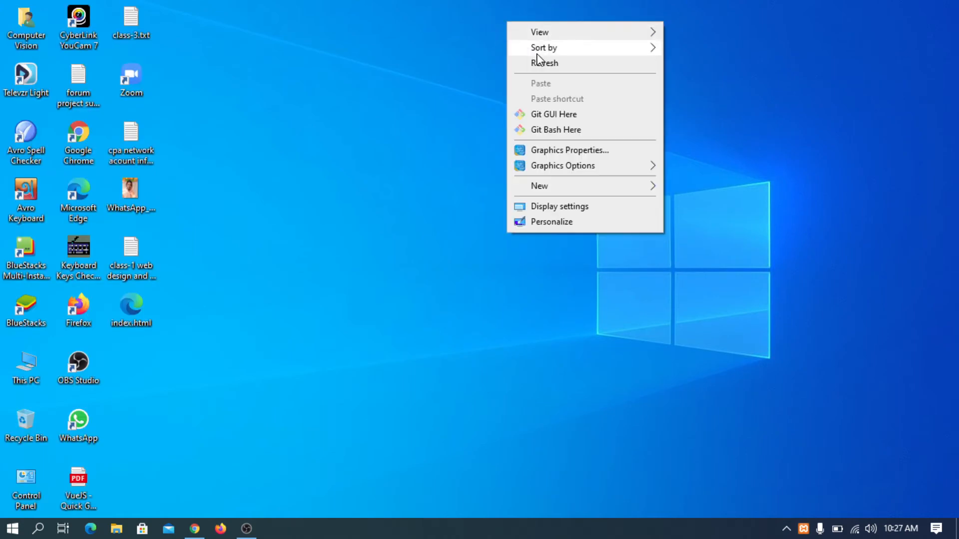
{"action": "left_click", "coordinate": [538, 60]}
{"action": "right_click", "coordinate": [515, 28]}
{"action": "left_click", "coordinate": [537, 70]}
{"action": "right_click", "coordinate": [521, 40]}
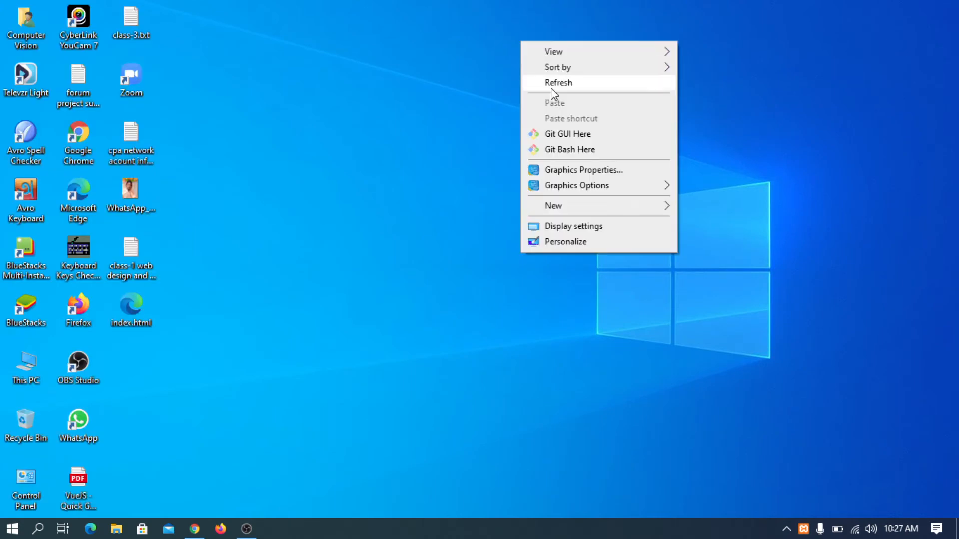
{"action": "left_click", "coordinate": [552, 89]}
{"action": "right_click", "coordinate": [522, 43]}
{"action": "left_click", "coordinate": [548, 86]}
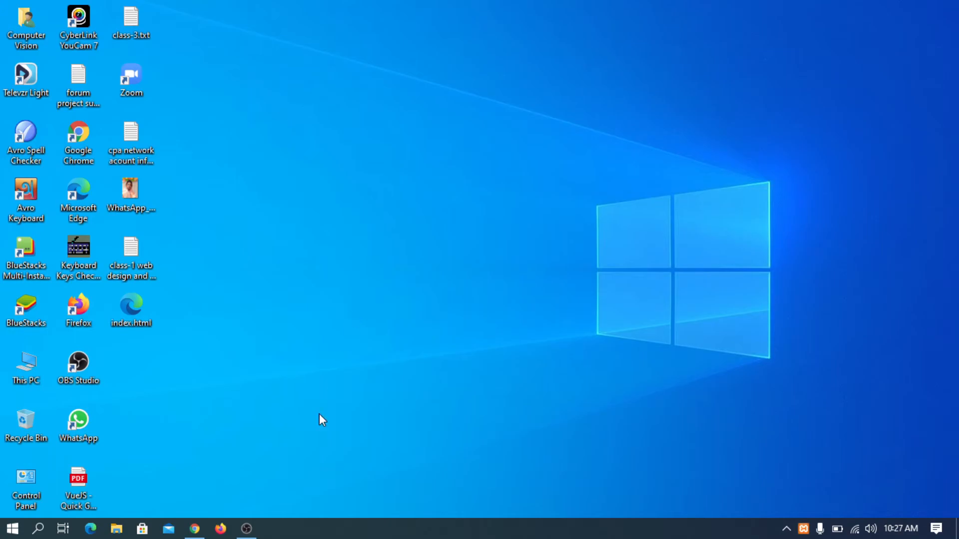
- Move the XAMPP Control Panel window to the upper middle of the desktop, leaving OBS minimized
{"action": "left_click", "coordinate": [257, 531]}
{"action": "left_click", "coordinate": [257, 530]}
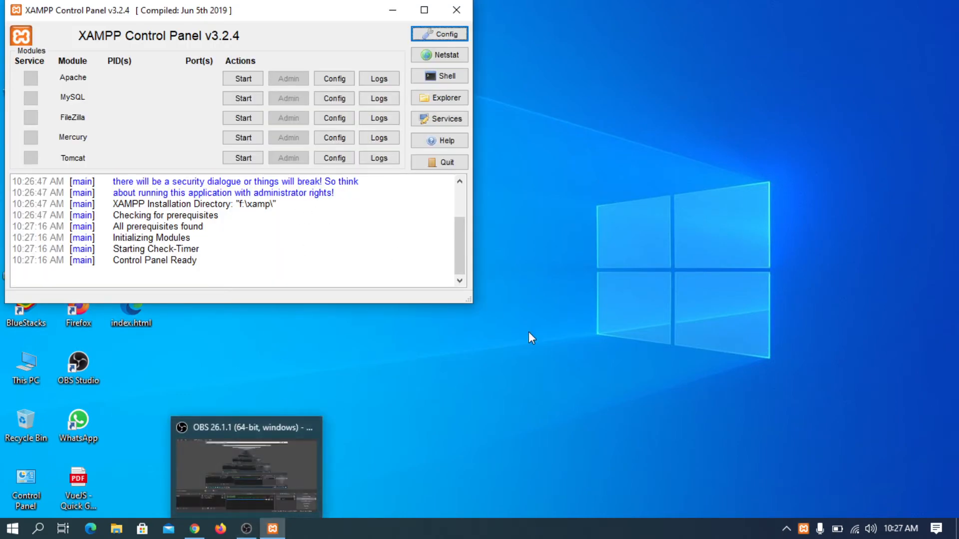
{"action": "left_click", "coordinate": [246, 530]}
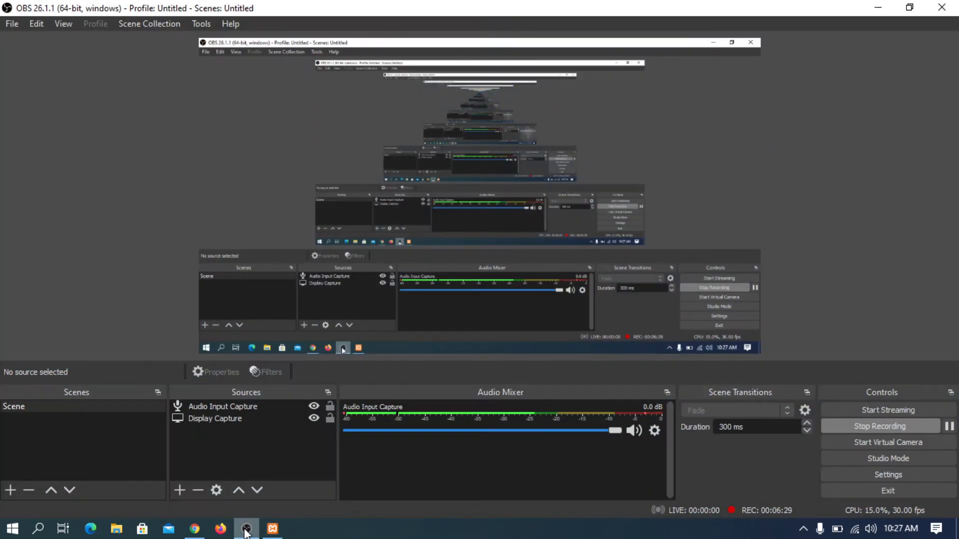
{"action": "left_click", "coordinate": [246, 531]}
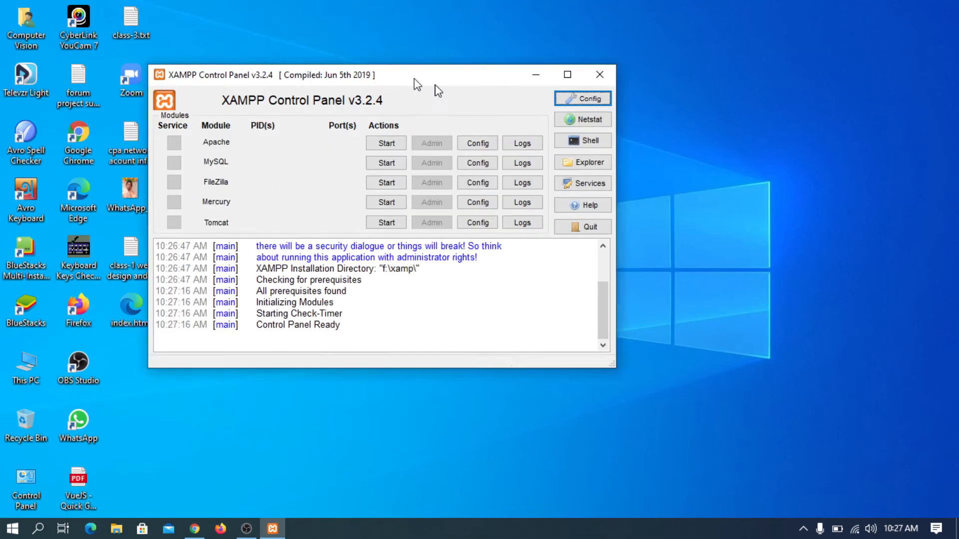
{"action": "left_click_drag", "start_coordinate": [418, 85], "coordinate": [507, 47]}
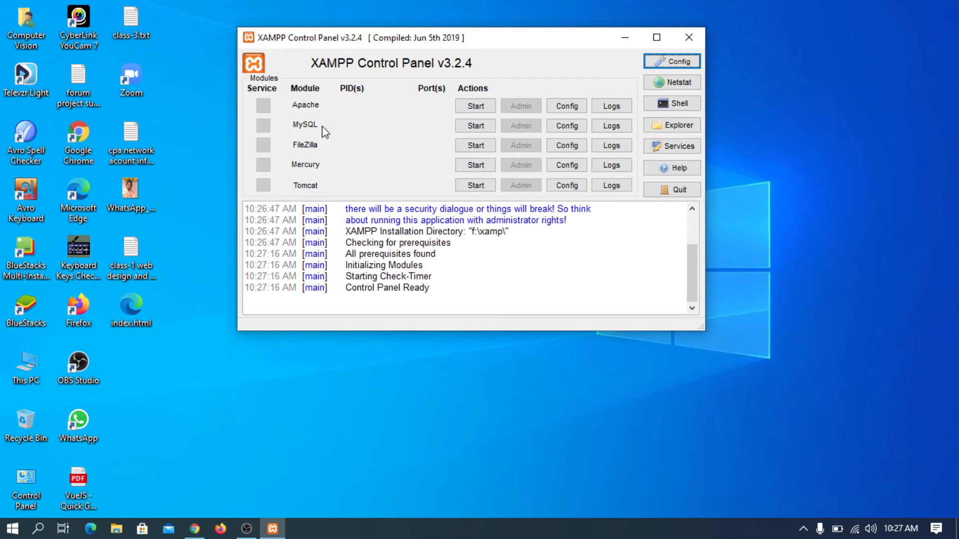
- Start the Apache and MySQL modules and allow mysqld.exe through Windows Defender Firewall on private networks
{"action": "left_click", "coordinate": [470, 109]}
{"action": "left_click", "coordinate": [479, 125]}
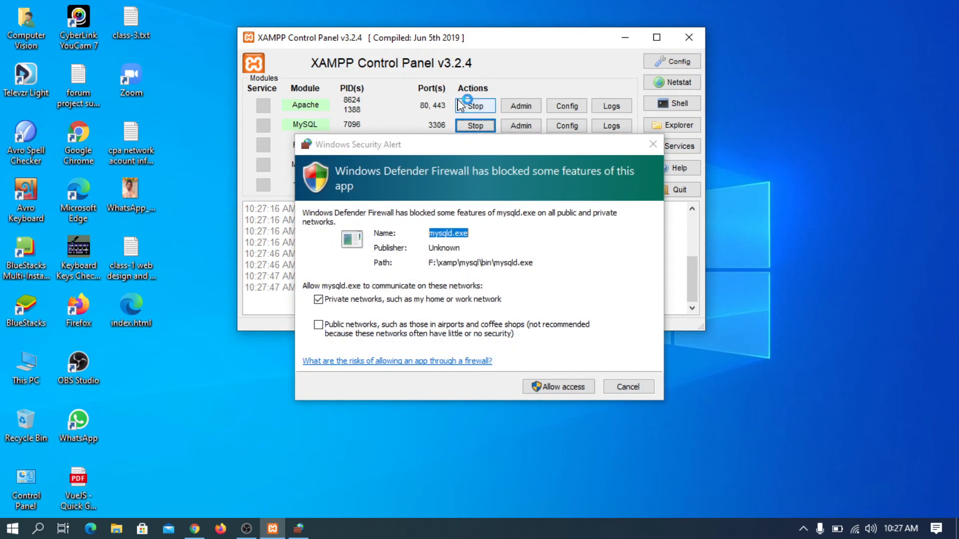
{"action": "left_click", "coordinate": [570, 389]}
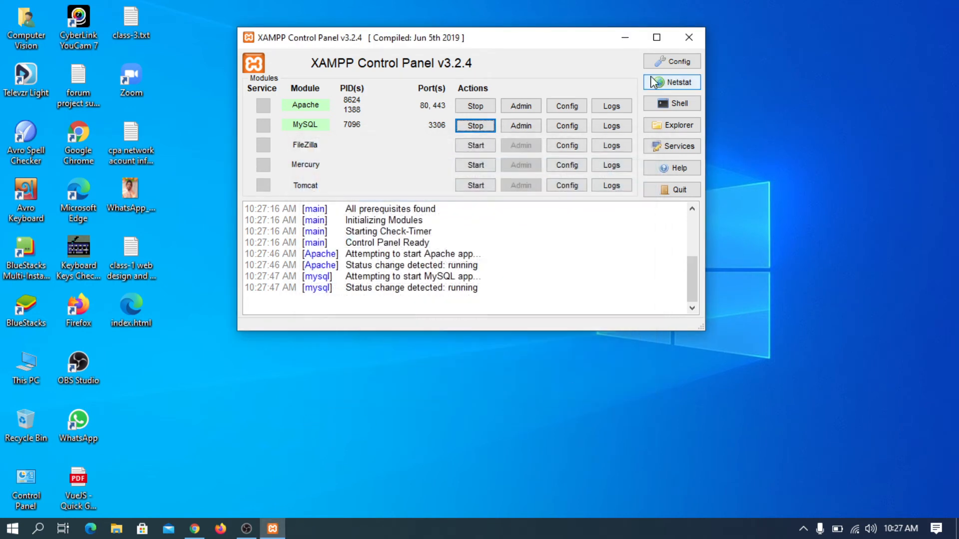
- Close the XAMPP Control Panel and open localhost in a new Chrome tab to look over the XAMPP dashboard page
{"action": "left_click", "coordinate": [690, 40]}
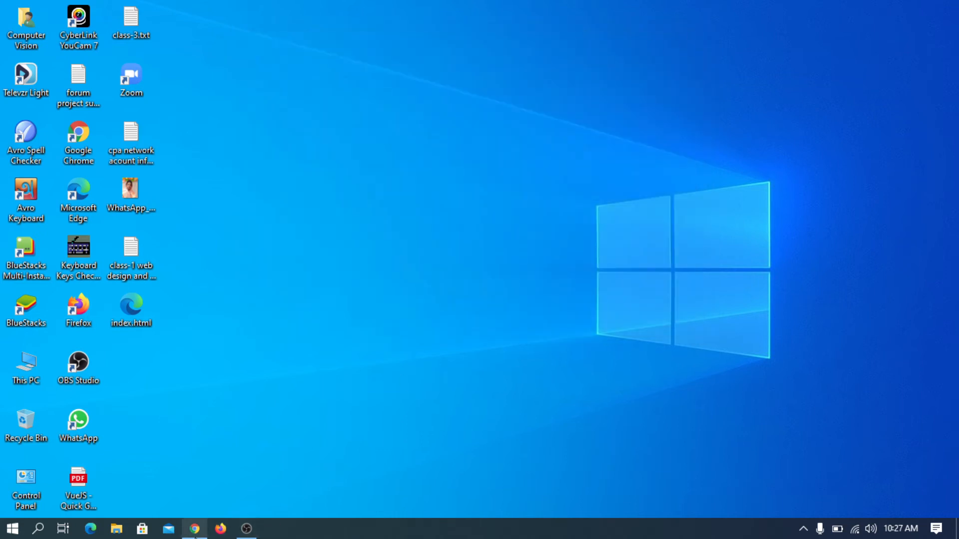
{"action": "left_click", "coordinate": [200, 529]}
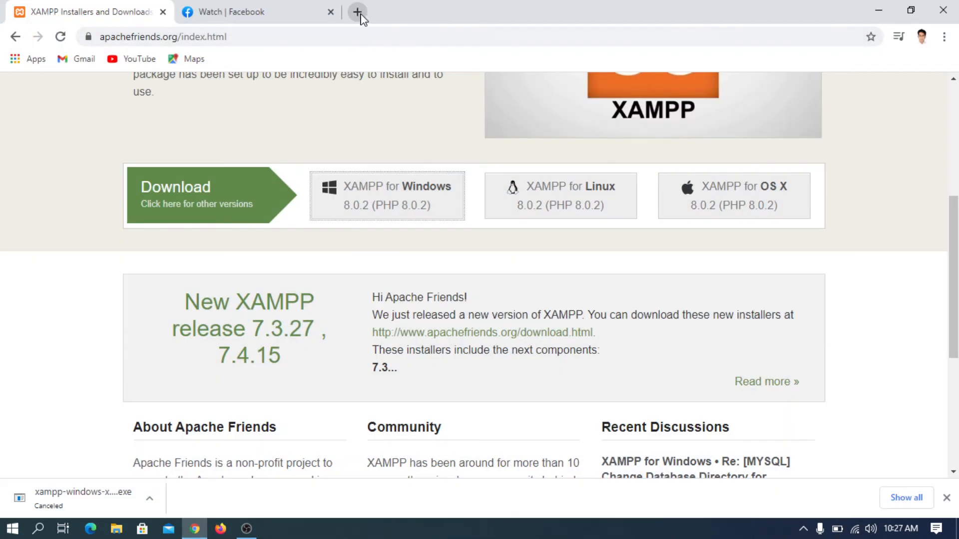
{"action": "left_click", "coordinate": [358, 12]}
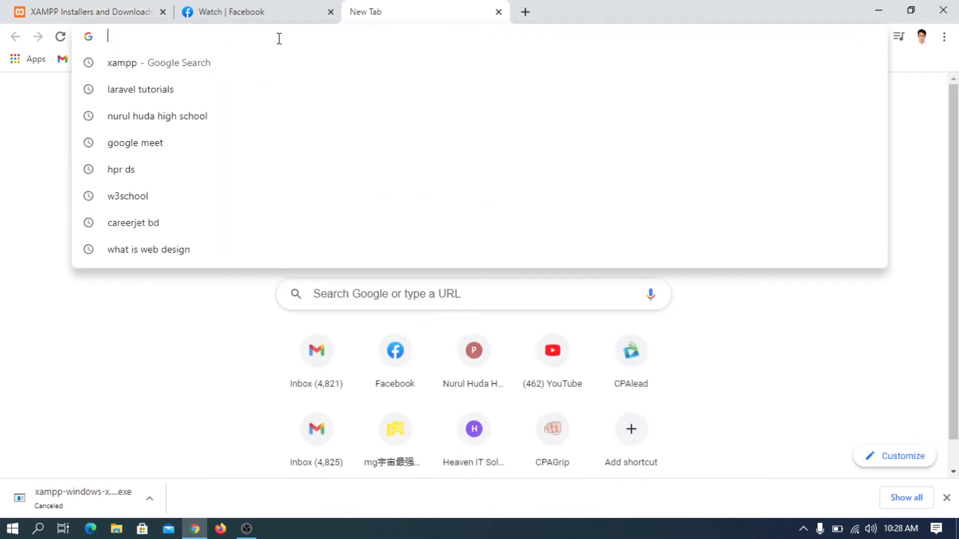
{"action": "type", "text": "local"}
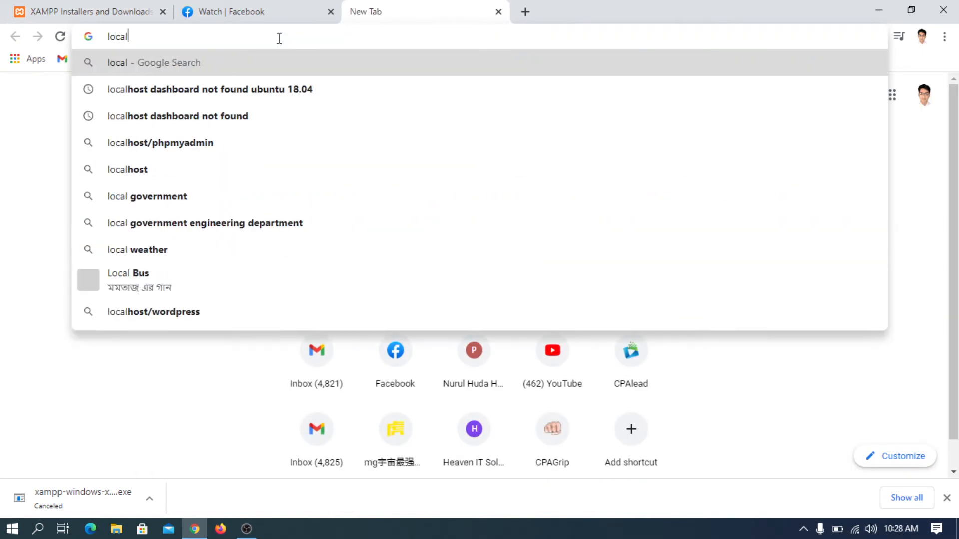
{"action": "type", "text": "host"}
{"action": "key", "text": "Return"}
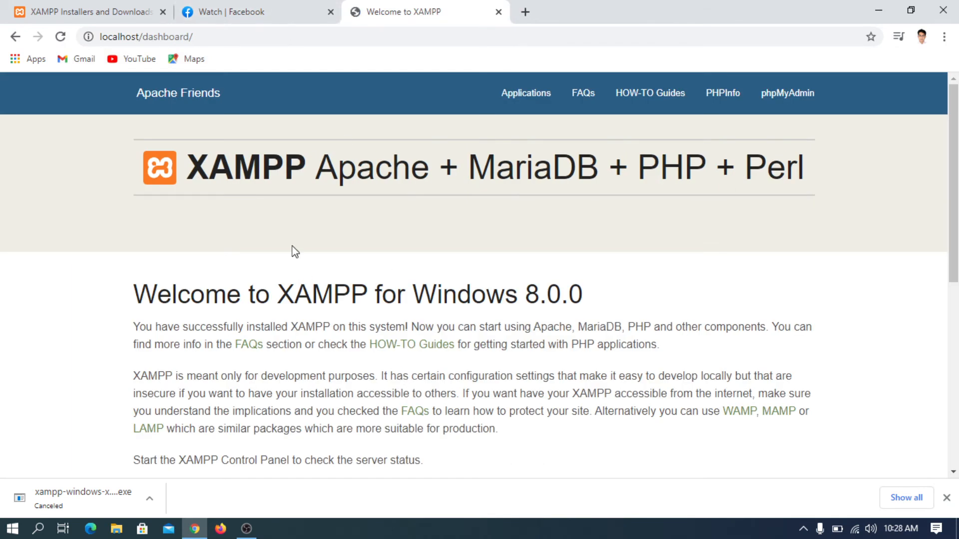
{"action": "scroll", "coordinate": [271, 197], "scroll_direction": "down", "scroll_amount": 6}
{"action": "scroll", "coordinate": [271, 196], "scroll_direction": "up", "scroll_amount": 7}
- Close the Facebook tab and try to open phpMyAdmin at localhost/dashboard/phpmyadmin
{"action": "left_click", "coordinate": [263, 36]}
{"action": "left_click", "coordinate": [331, 12]}
{"action": "left_click", "coordinate": [274, 38]}
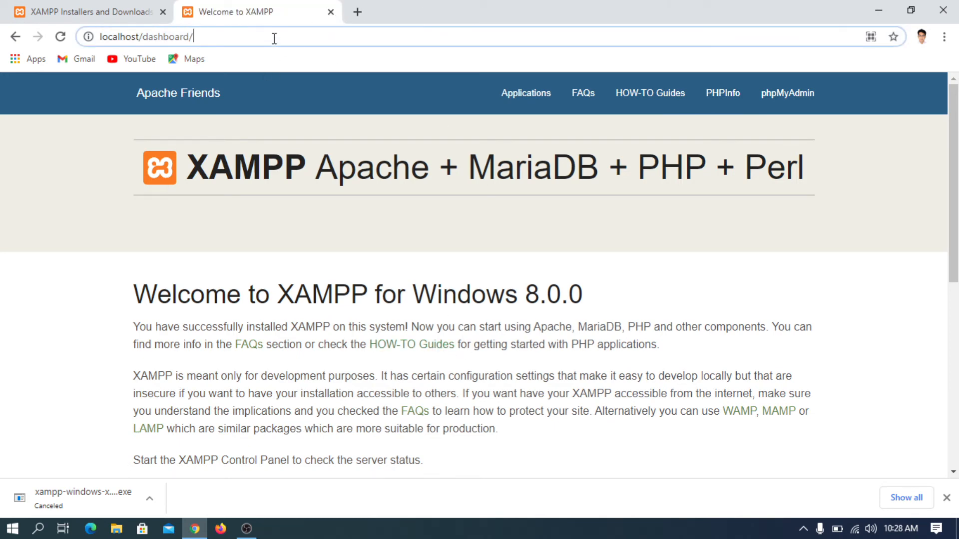
{"action": "type", "text": "php"}
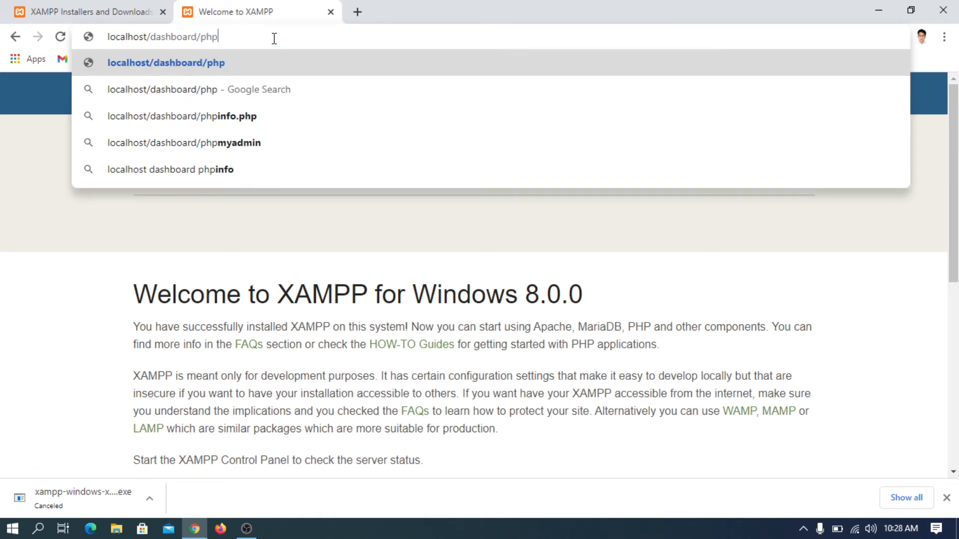
{"action": "type", "text": "myadmin"}
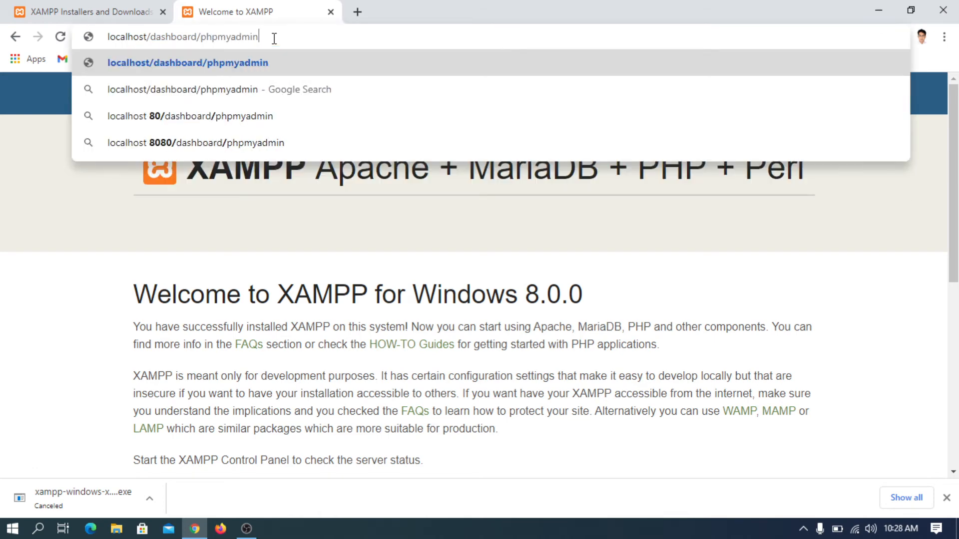
{"action": "key", "text": "Return"}
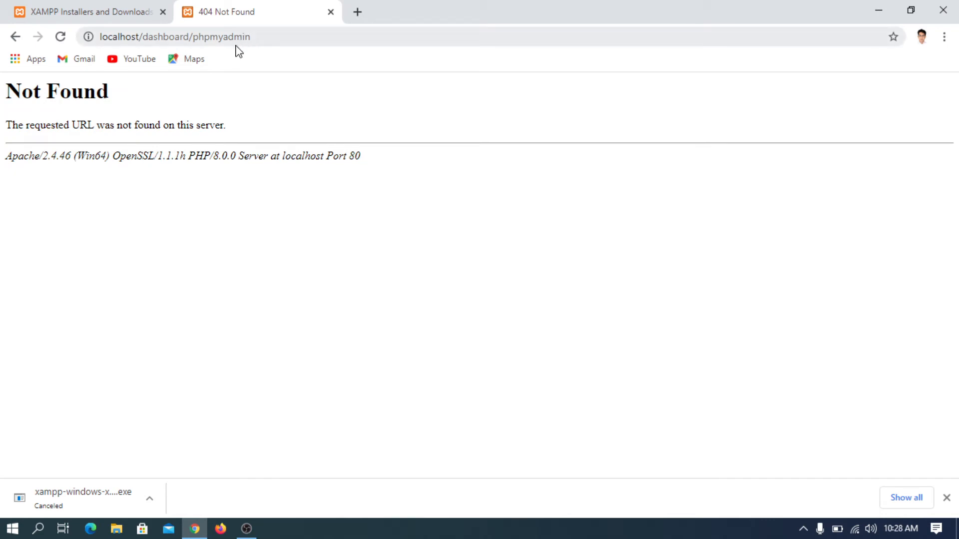
- Open phpMyAdmin at localhost/phpmyadmin by removing the dashboard part of the address, and close the browser once the page has loaded
{"action": "left_click_drag", "start_coordinate": [265, 37], "coordinate": [146, 36]}
{"action": "key", "text": "BackSpace"}
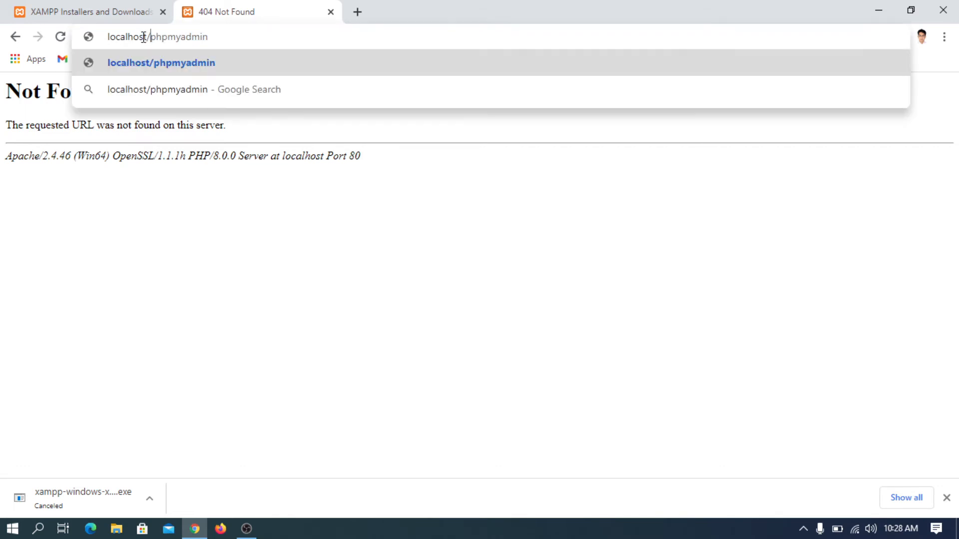
{"action": "key", "text": "Return"}
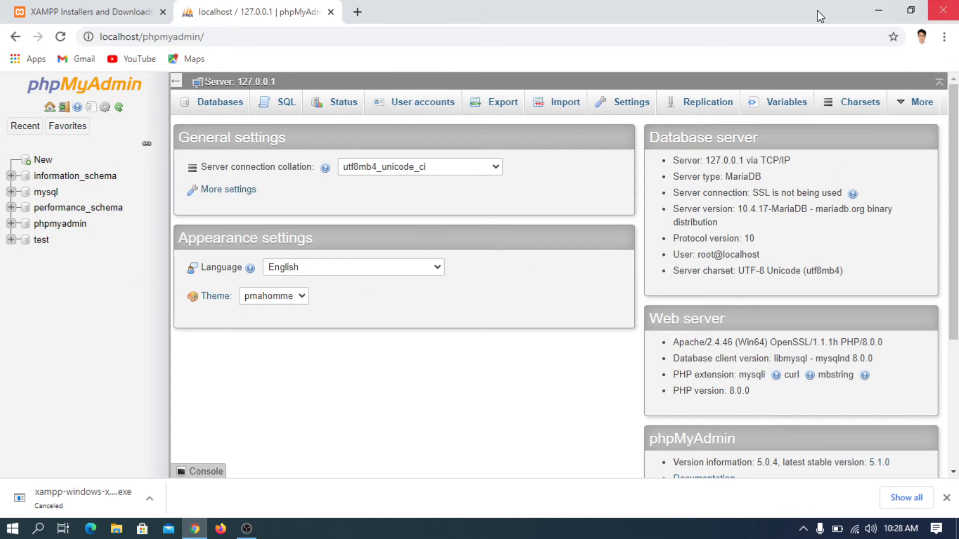
{"action": "left_click", "coordinate": [330, 12]}
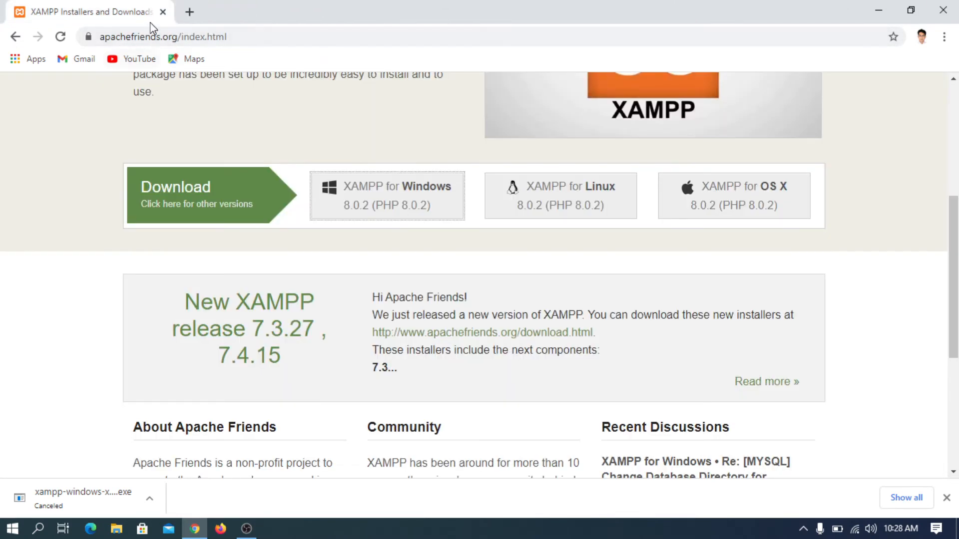
{"action": "left_click", "coordinate": [942, 12]}
{"action": "right_click", "coordinate": [345, 103]}
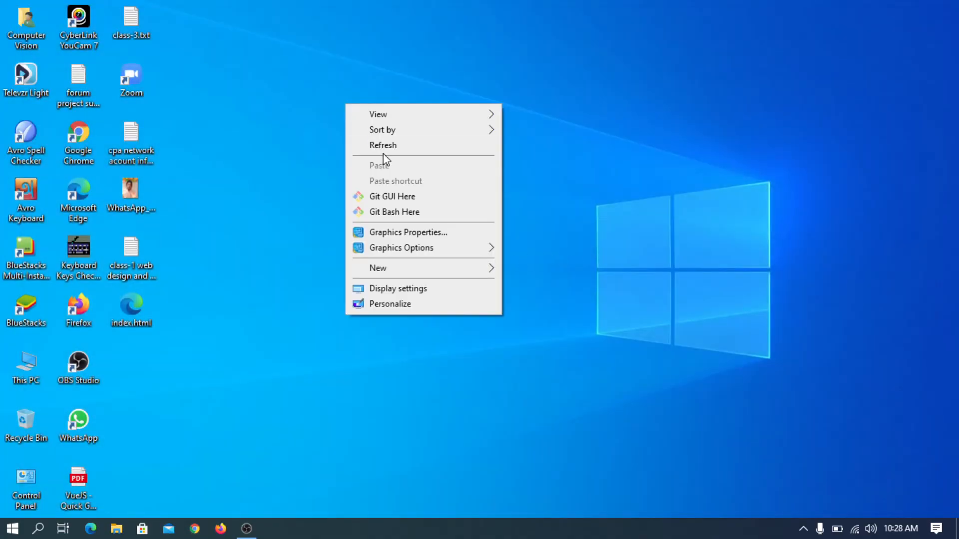
{"action": "left_click", "coordinate": [385, 144]}
{"action": "right_click", "coordinate": [364, 123]}
{"action": "left_click", "coordinate": [382, 165]}
{"action": "right_click", "coordinate": [355, 119]}
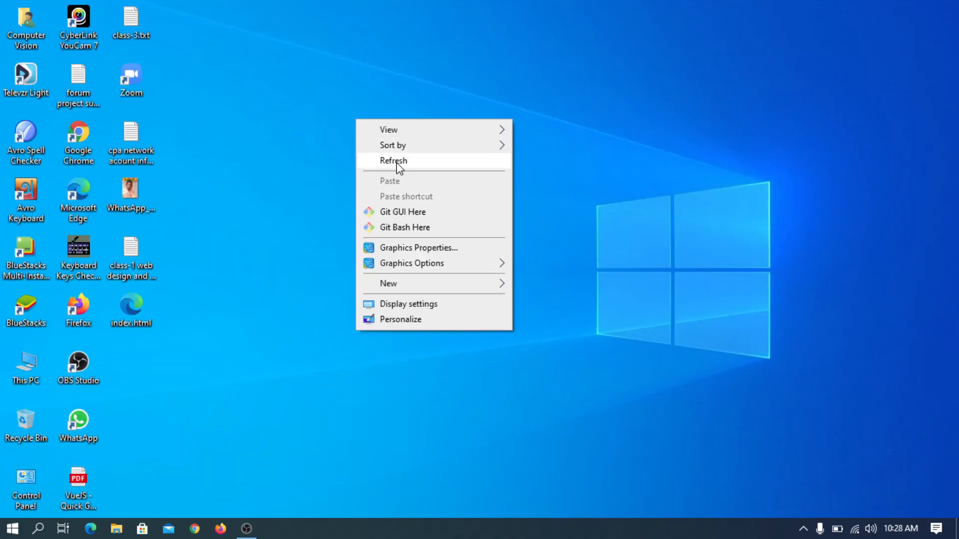
{"action": "left_click", "coordinate": [397, 165]}
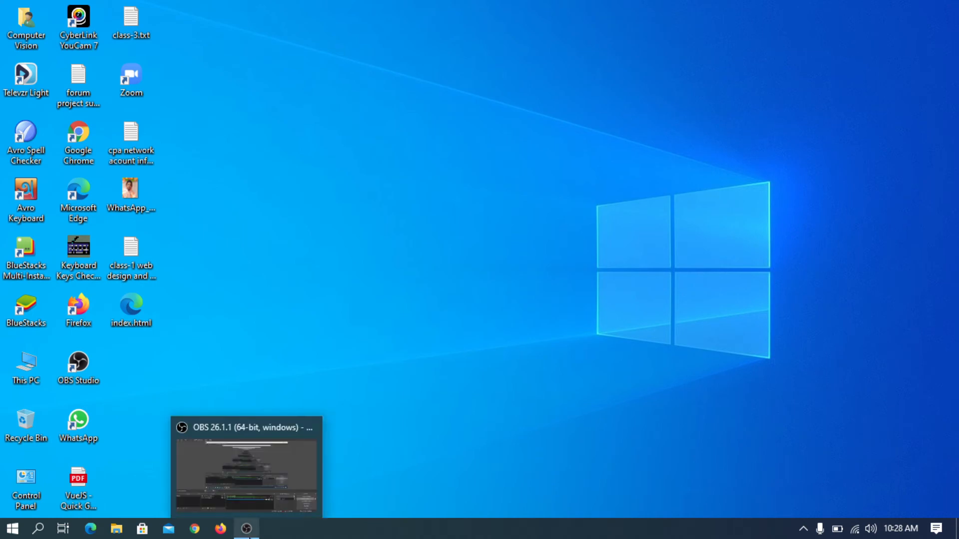
{"action": "right_click", "coordinate": [366, 53]}
{"action": "left_click", "coordinate": [401, 96]}
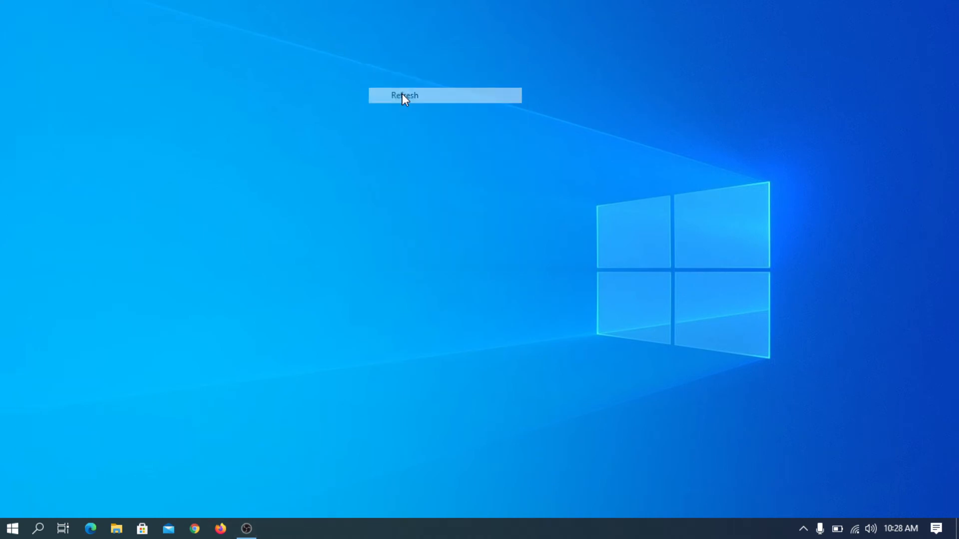
{"action": "right_click", "coordinate": [299, 72]}
{"action": "left_click", "coordinate": [334, 112]}
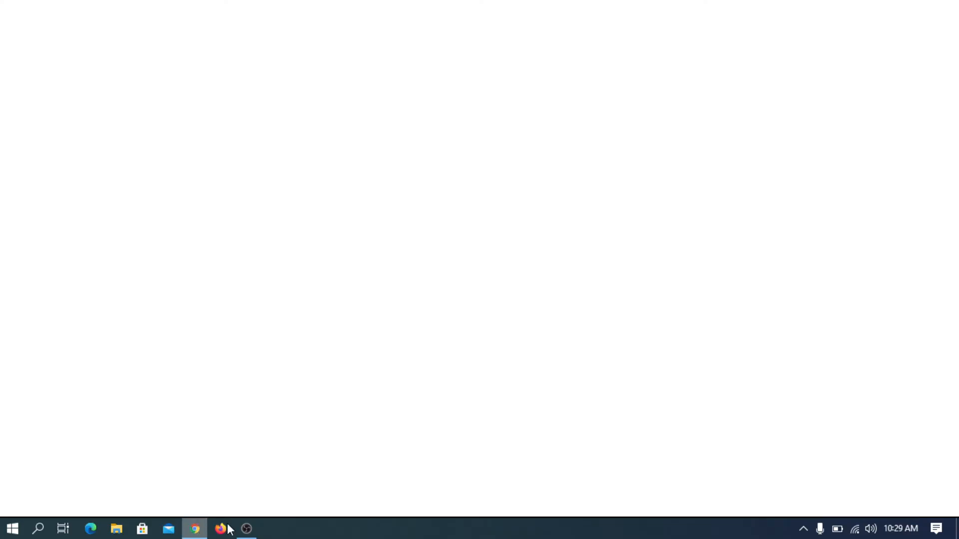
- Search Google in Chrome for "composer install" and open the Download Composer Latest result on getcomposer.org
{"action": "left_click", "coordinate": [226, 40]}
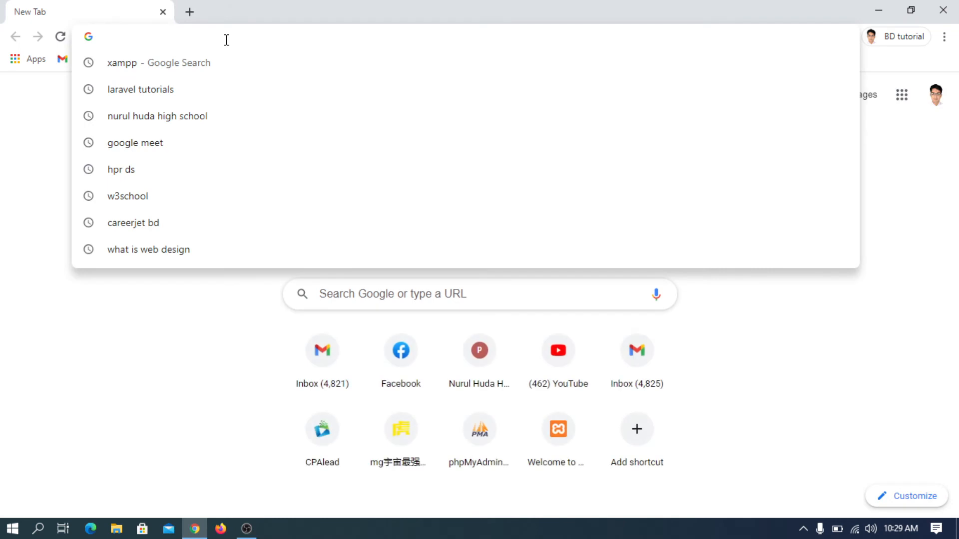
{"action": "type", "text": "compo"}
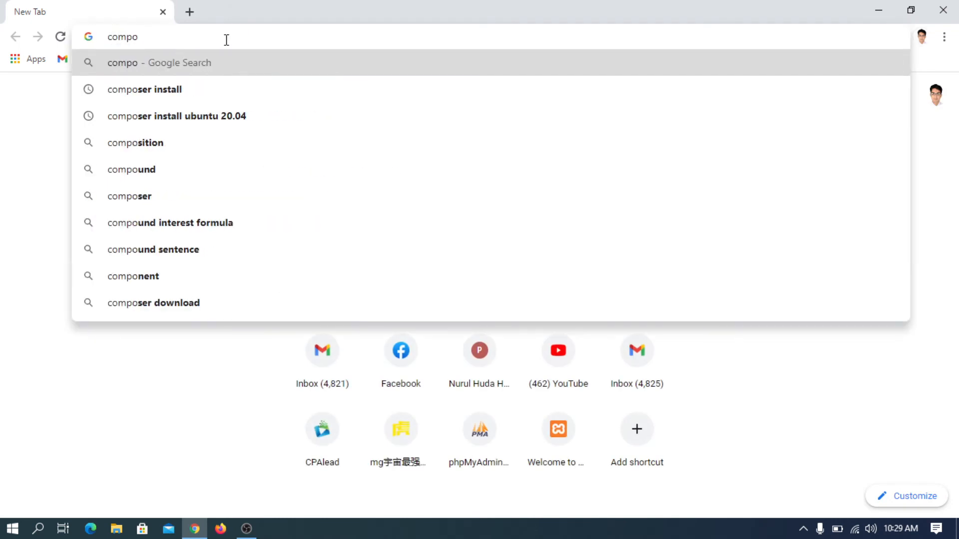
{"action": "left_click", "coordinate": [160, 93]}
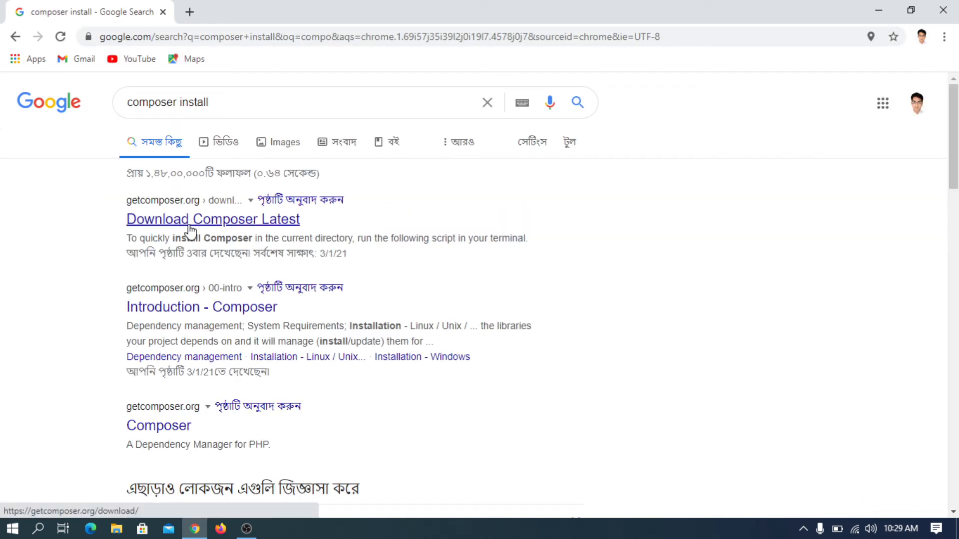
{"action": "left_click", "coordinate": [271, 229]}
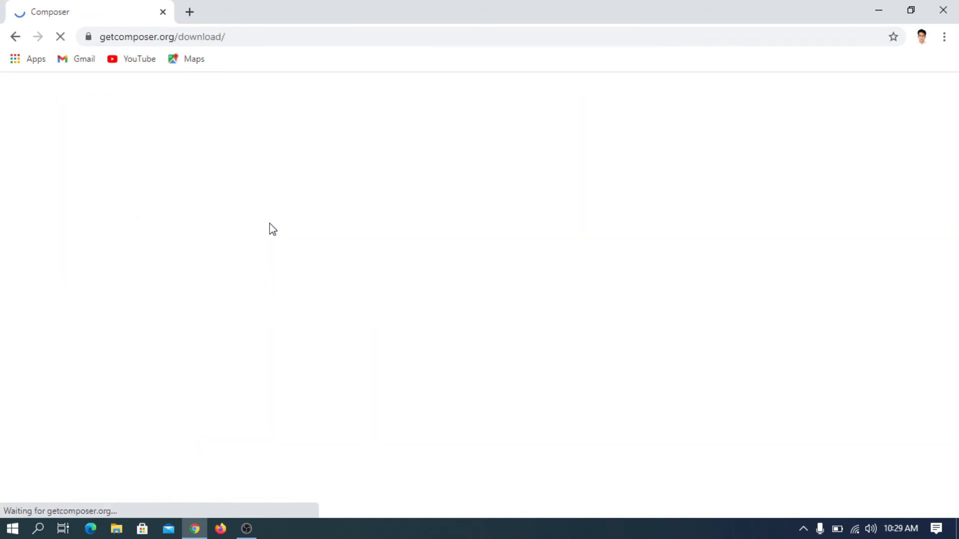
{"action": "left_click", "coordinate": [249, 532]}
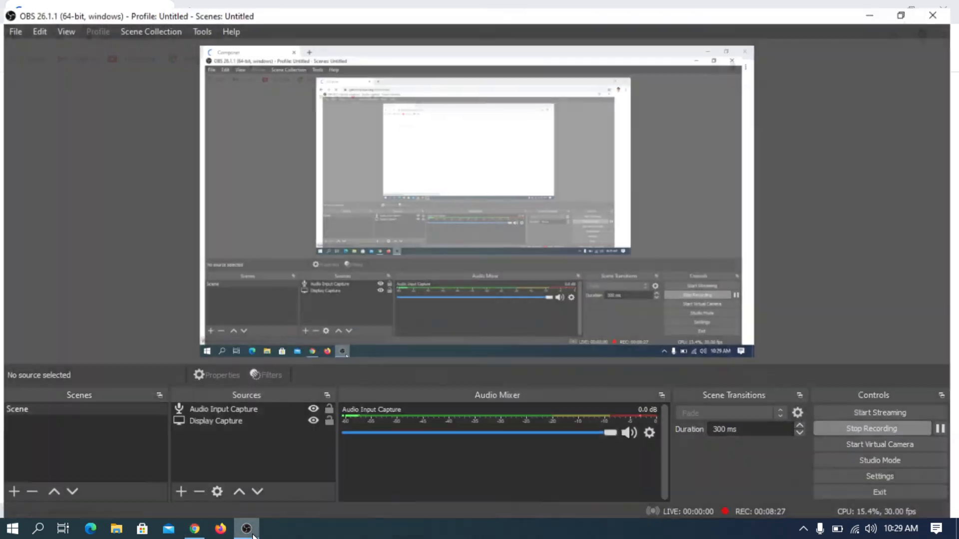
{"action": "left_click", "coordinate": [253, 533]}
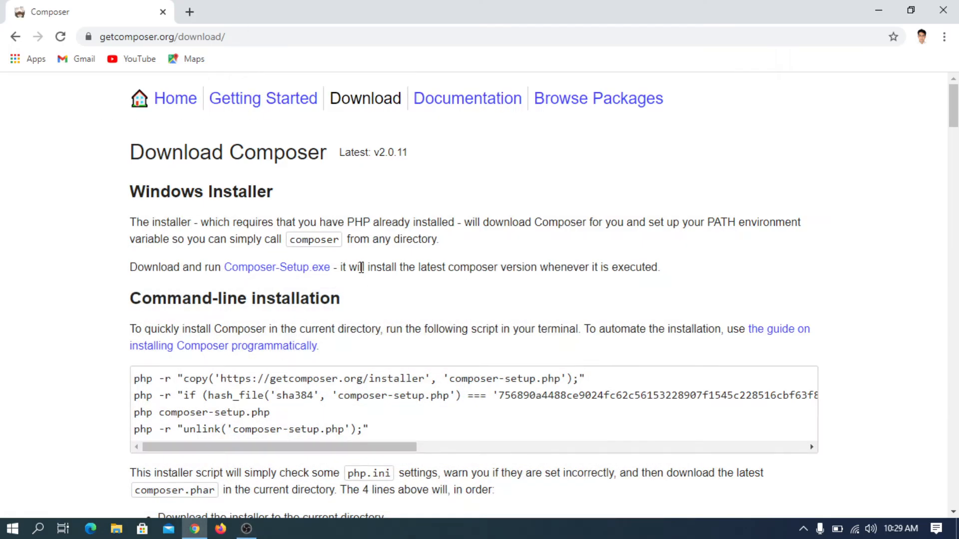
{"action": "left_click", "coordinate": [281, 269]}
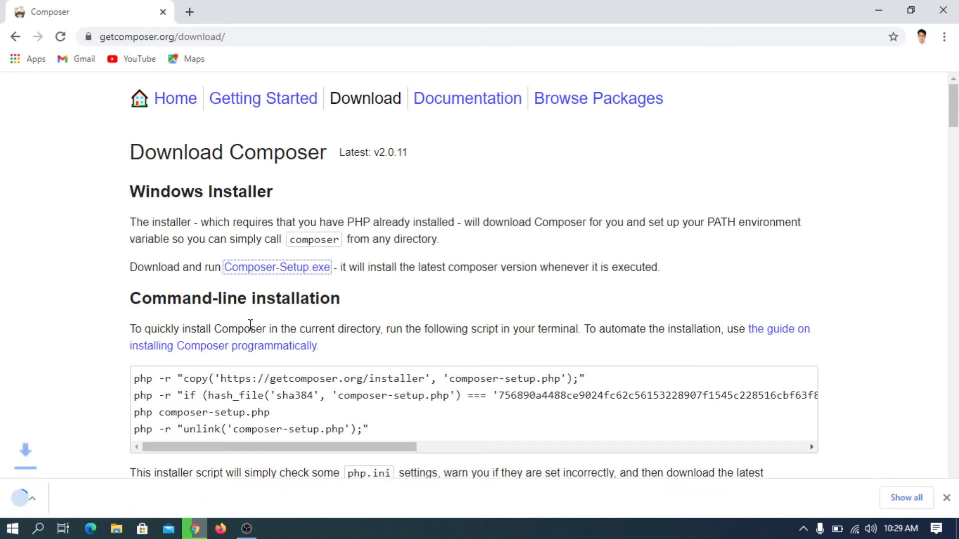
{"action": "left_click", "coordinate": [149, 499]}
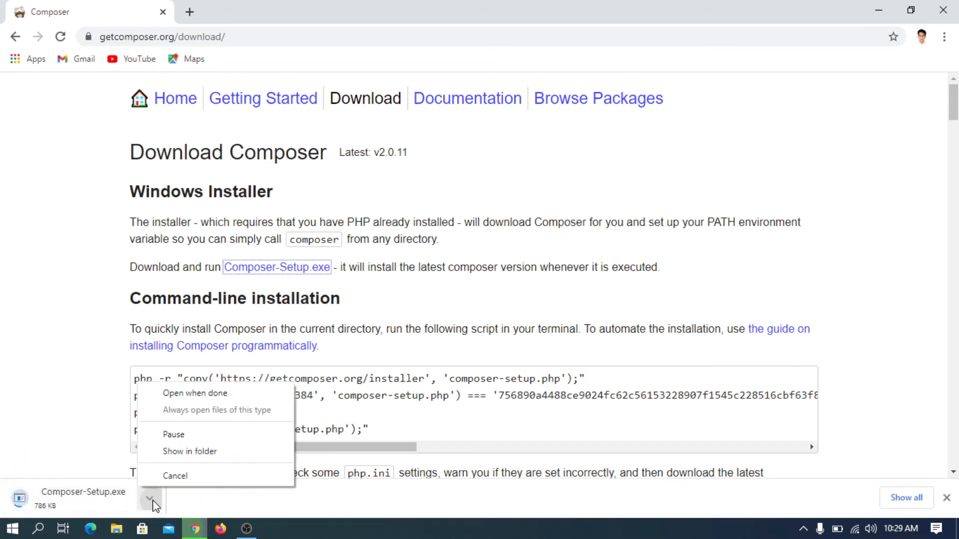
{"action": "left_click", "coordinate": [180, 477]}
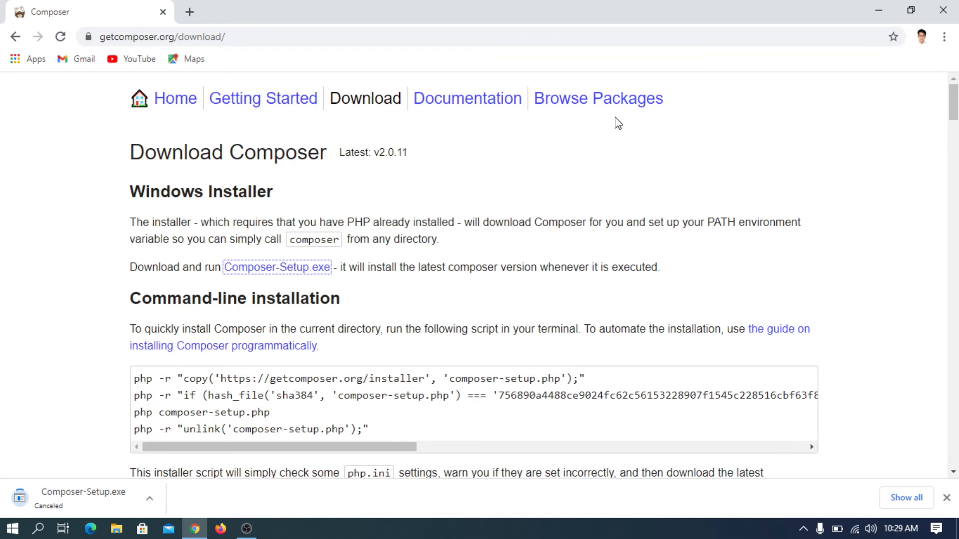
- Close the browser and open the software folder on New Volume (E:) in File Explorer
{"action": "left_click", "coordinate": [942, 10]}
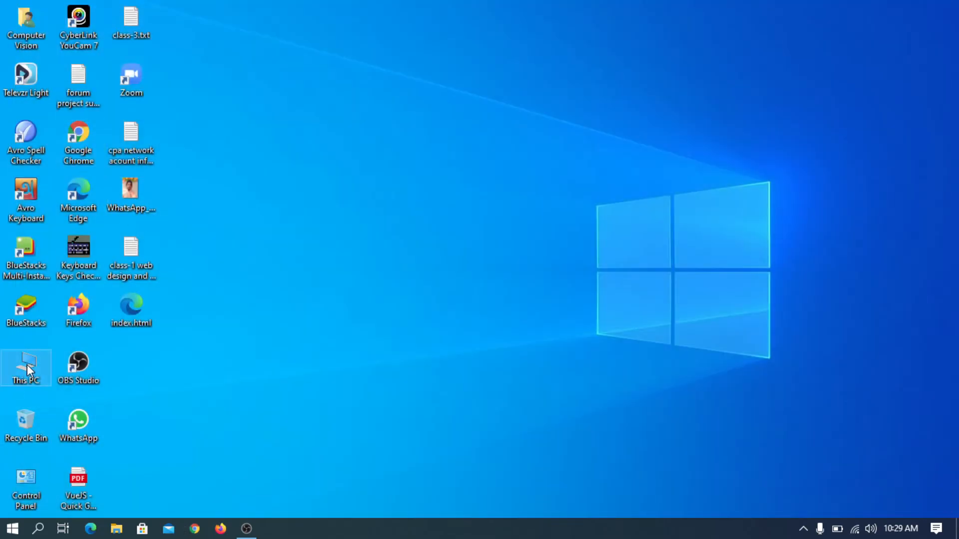
{"action": "double_click", "coordinate": [27, 366]}
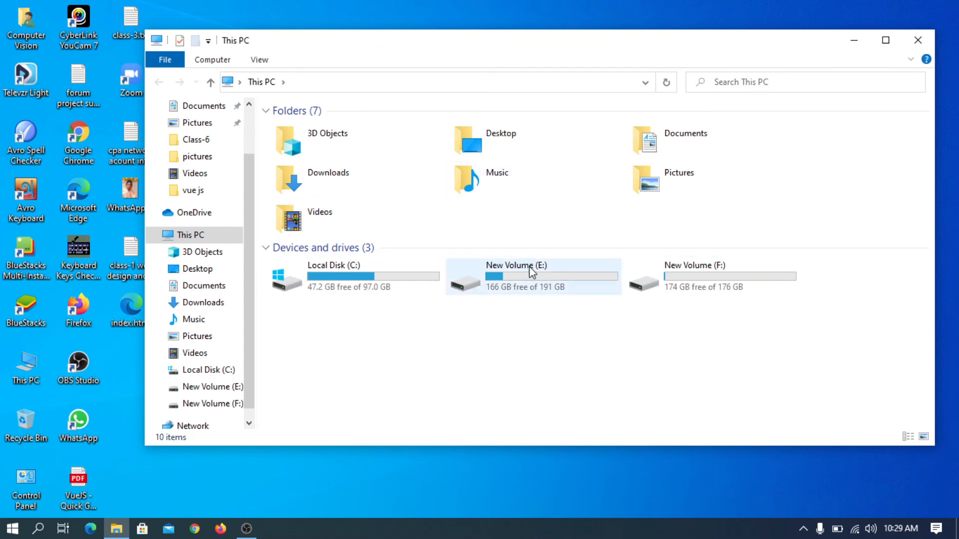
{"action": "double_click", "coordinate": [543, 278]}
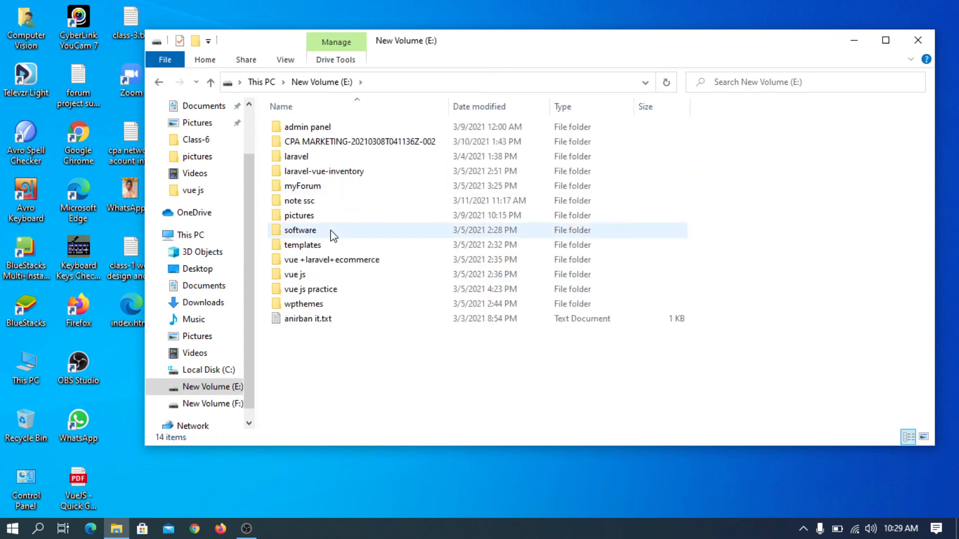
{"action": "double_click", "coordinate": [307, 232]}
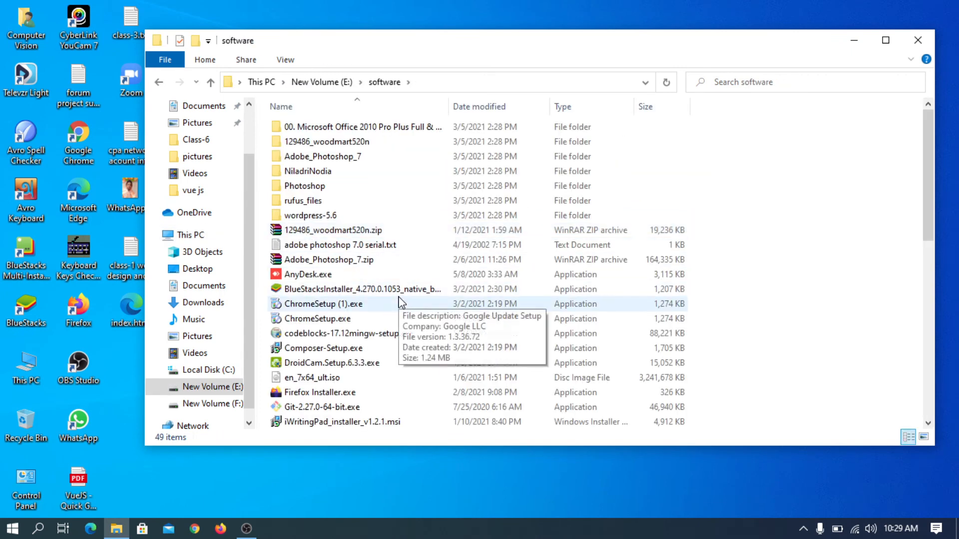
- Find and run Composer-Setup.exe in the software folder, choosing to install Composer for all users
{"action": "scroll", "coordinate": [400, 302], "scroll_direction": "down", "scroll_amount": 5}
{"action": "scroll", "coordinate": [400, 300], "scroll_direction": "down", "scroll_amount": 4}
{"action": "scroll", "coordinate": [395, 292], "scroll_direction": "up", "scroll_amount": 4}
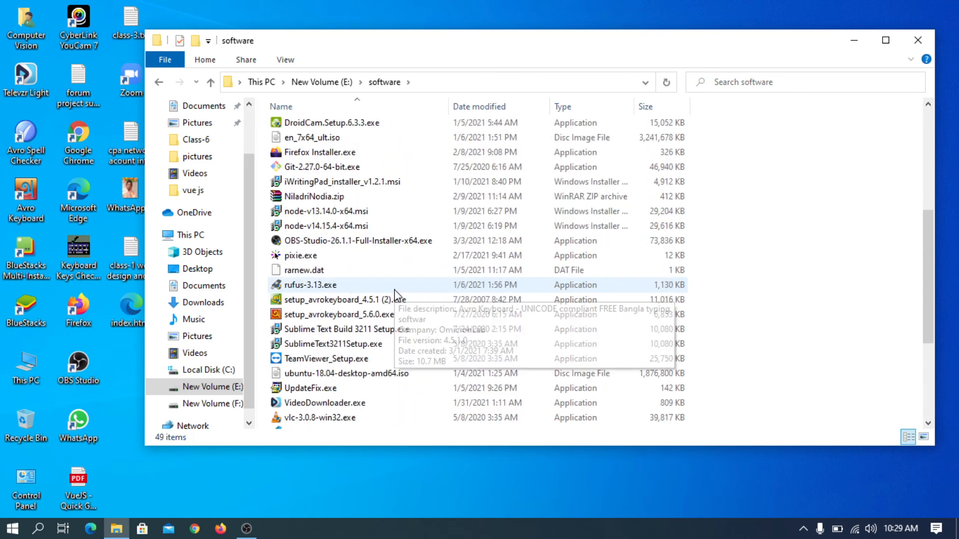
{"action": "scroll", "coordinate": [395, 294], "scroll_direction": "down", "scroll_amount": 4}
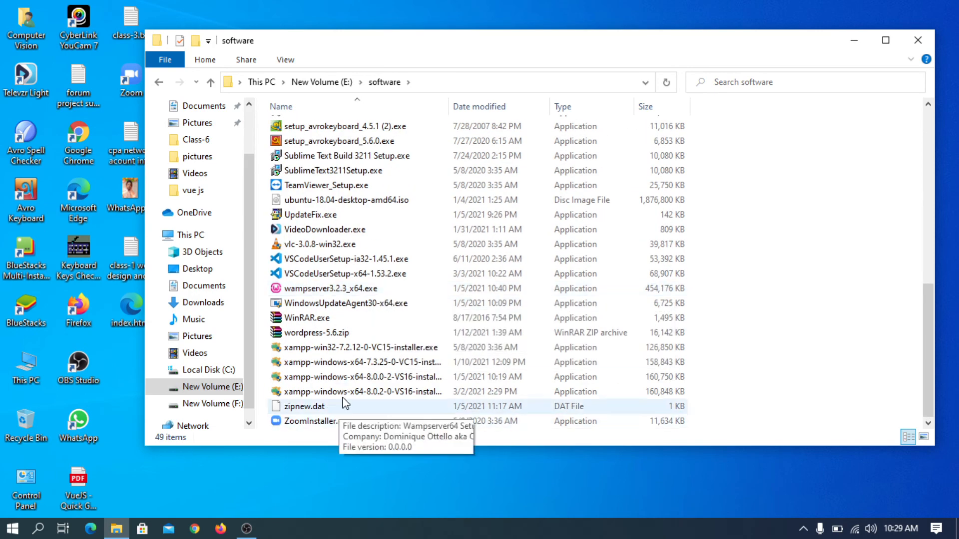
{"action": "scroll", "coordinate": [350, 392], "scroll_direction": "up", "scroll_amount": 10}
{"action": "scroll", "coordinate": [344, 384], "scroll_direction": "down", "scroll_amount": 2}
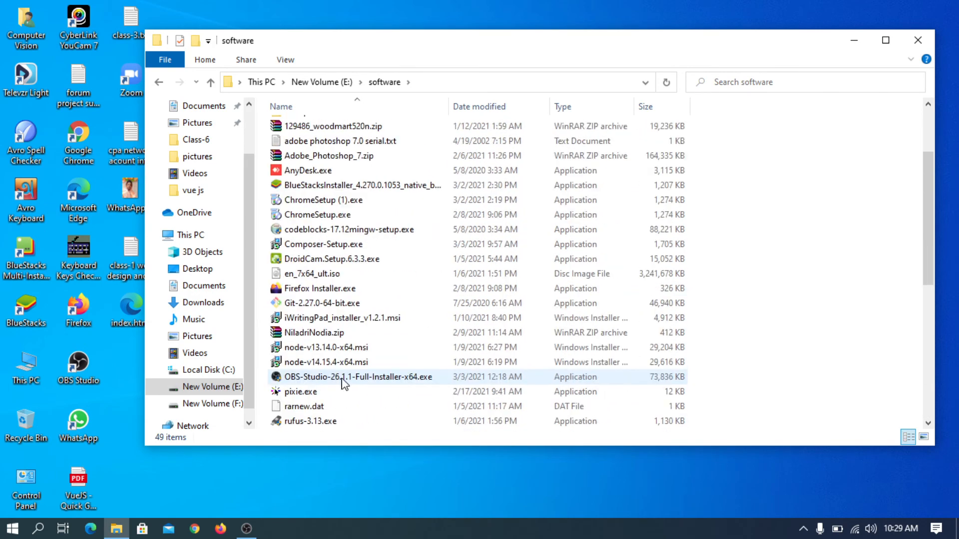
{"action": "double_click", "coordinate": [333, 248]}
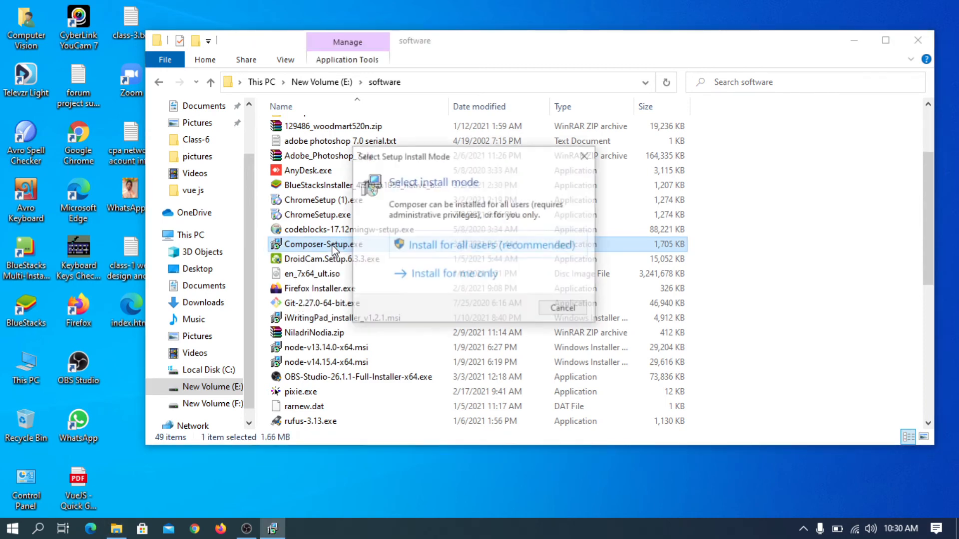
{"action": "left_click", "coordinate": [488, 255]}
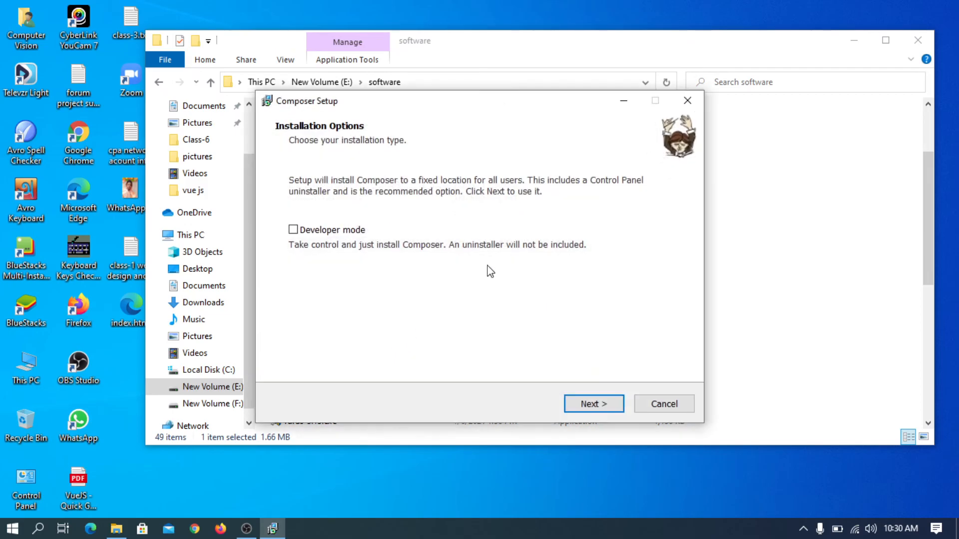
- Leave Developer mode off, choose F:\xamp\php\php.exe as the command-line PHP, and try to continue without adding it to the path
{"action": "left_click", "coordinate": [585, 407]}
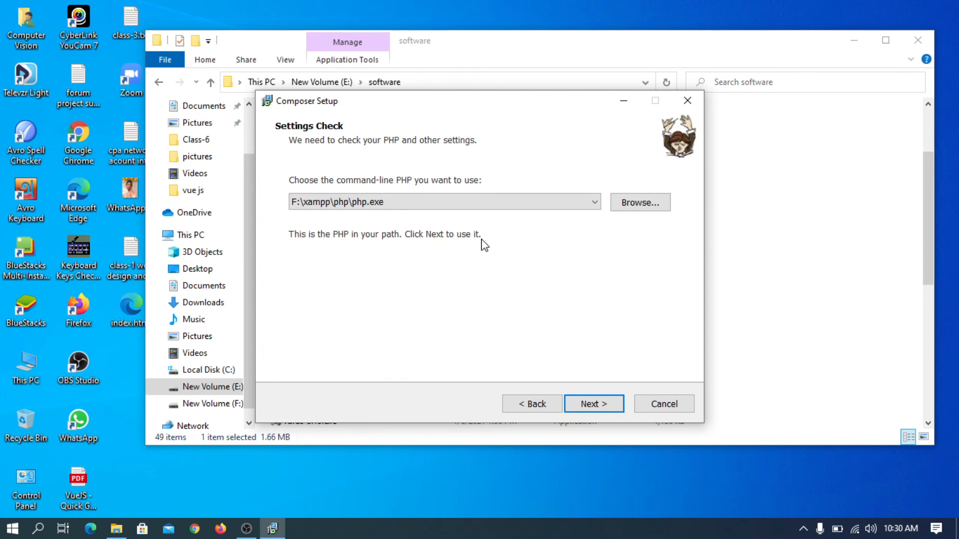
{"action": "left_click", "coordinate": [648, 204]}
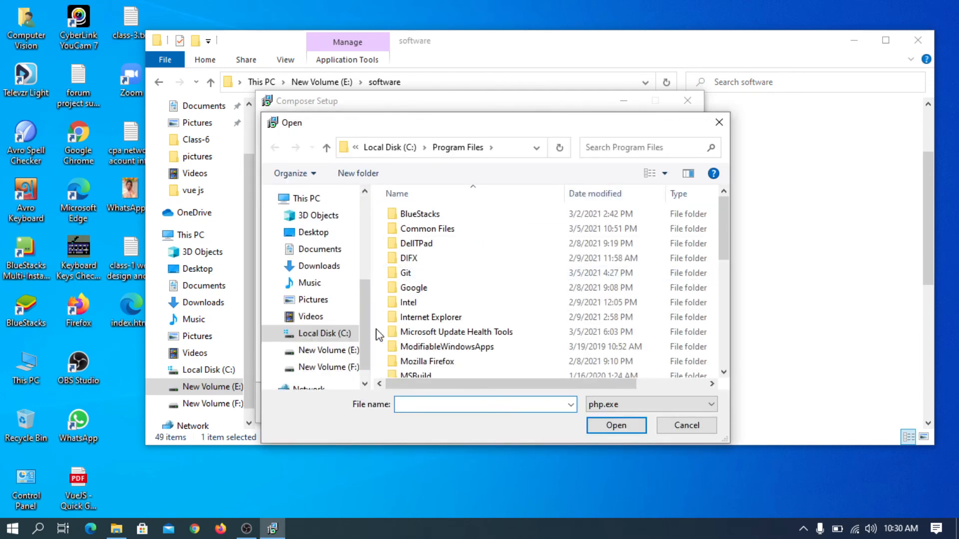
{"action": "scroll", "coordinate": [339, 345], "scroll_direction": "down", "scroll_amount": 1}
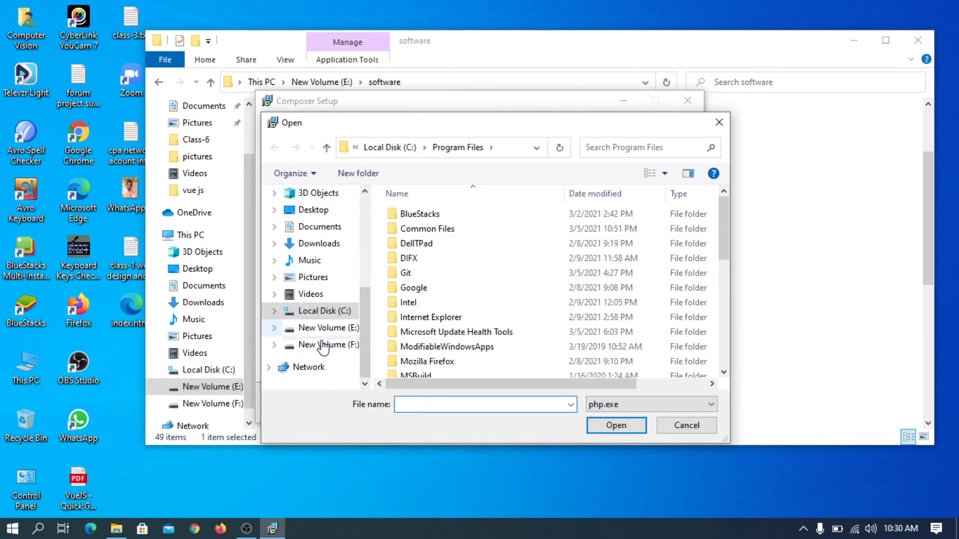
{"action": "left_click", "coordinate": [320, 344]}
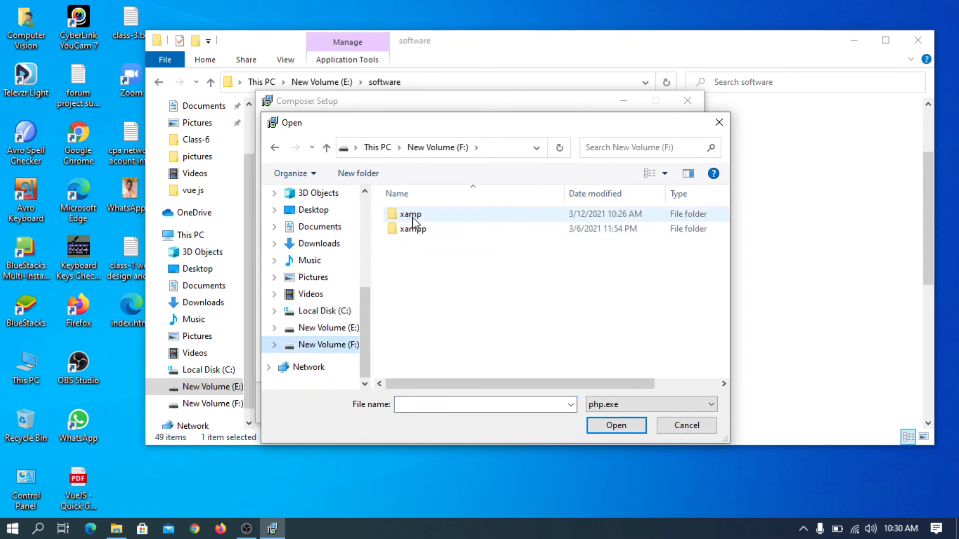
{"action": "double_click", "coordinate": [410, 215]}
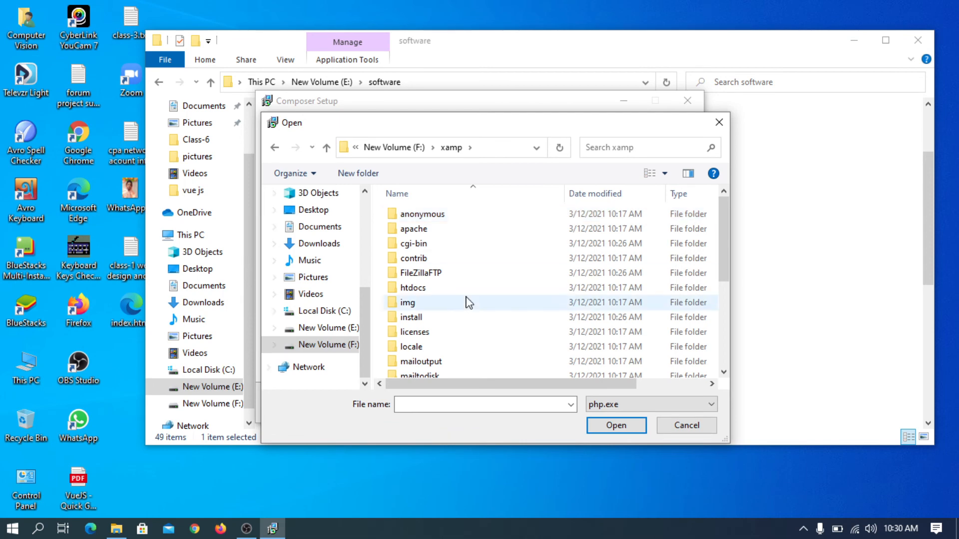
{"action": "scroll", "coordinate": [466, 299], "scroll_direction": "down", "scroll_amount": 4}
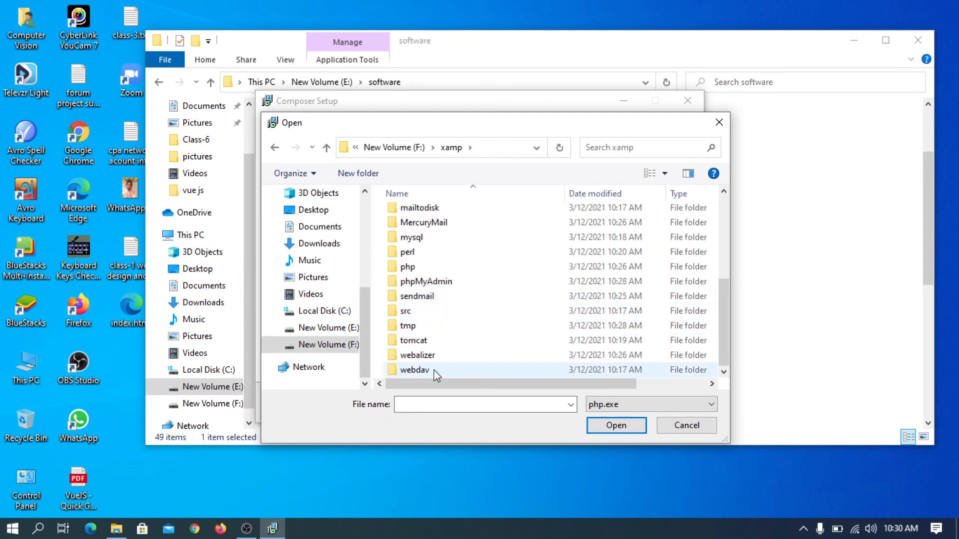
{"action": "double_click", "coordinate": [407, 267]}
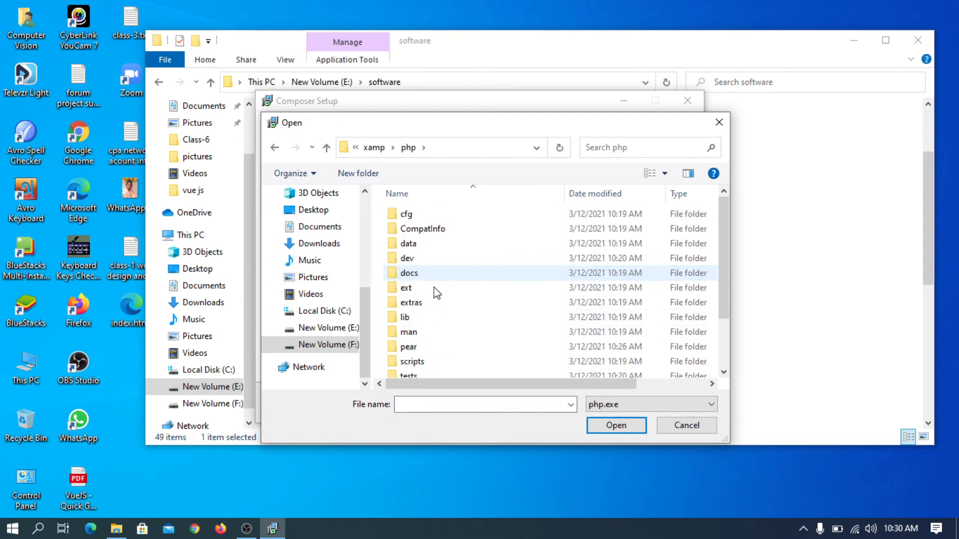
{"action": "scroll", "coordinate": [436, 294], "scroll_direction": "down", "scroll_amount": 3}
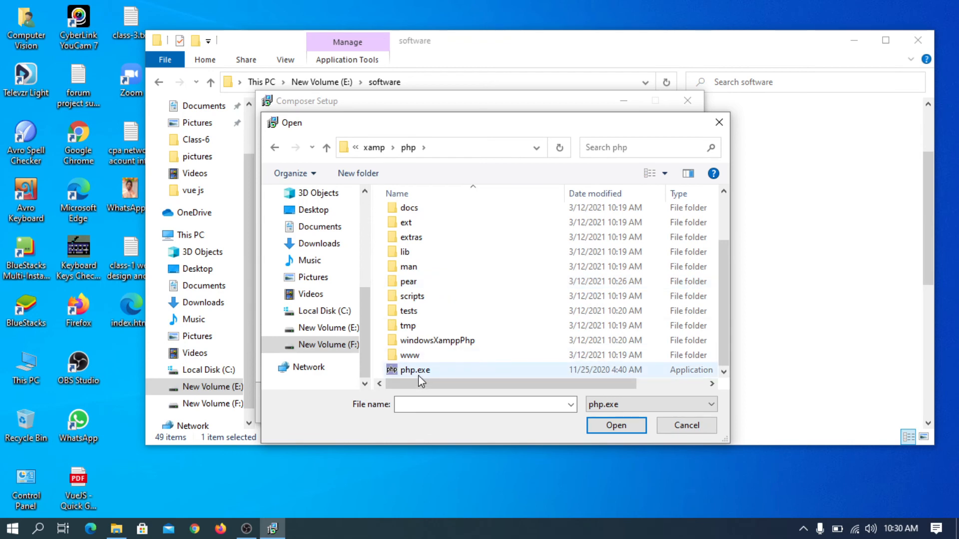
{"action": "left_click", "coordinate": [417, 373]}
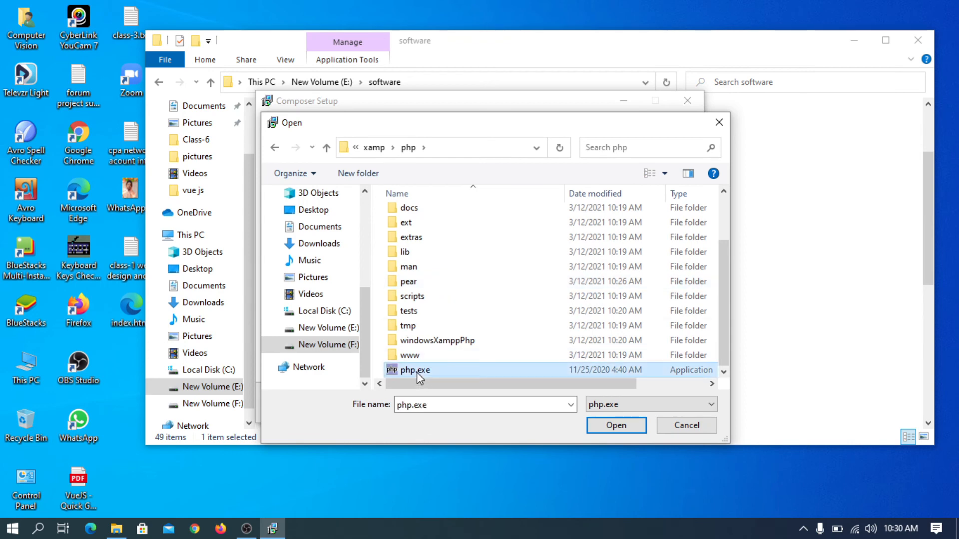
{"action": "left_click", "coordinate": [617, 428]}
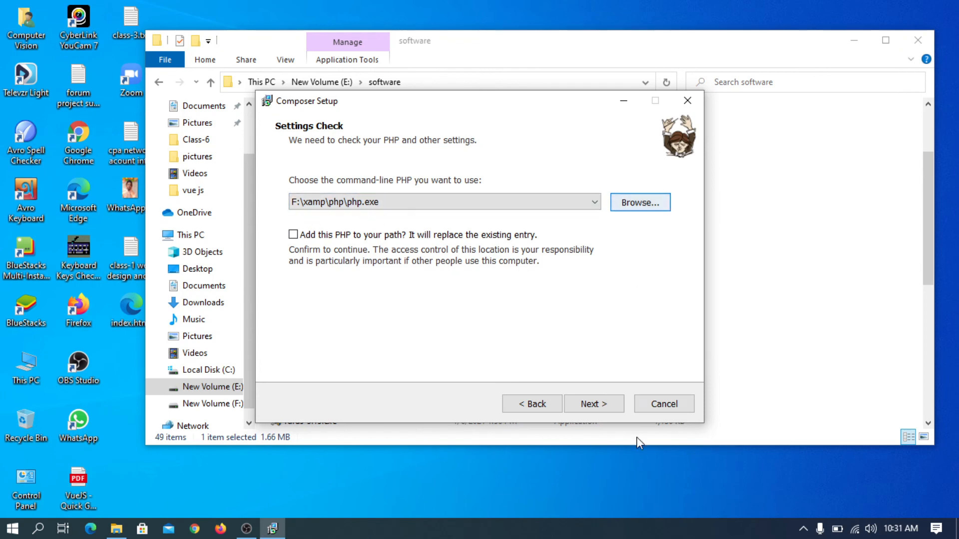
{"action": "left_click", "coordinate": [587, 415]}
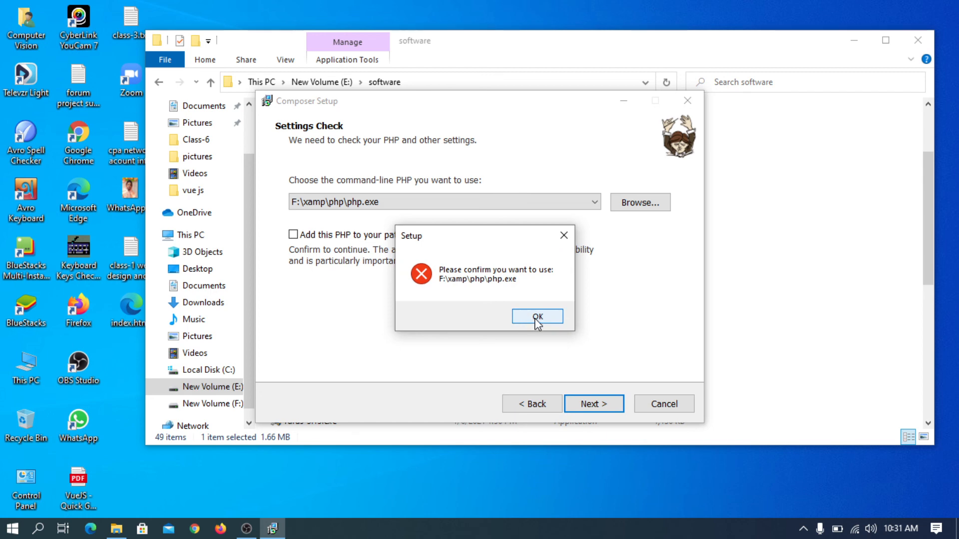
{"action": "key", "text": "Return"}
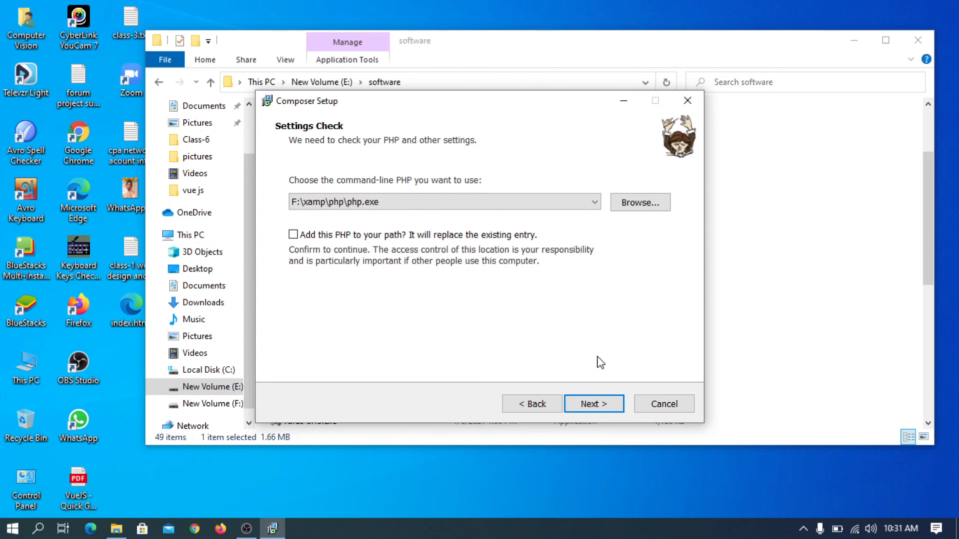
{"action": "left_click", "coordinate": [246, 528]}
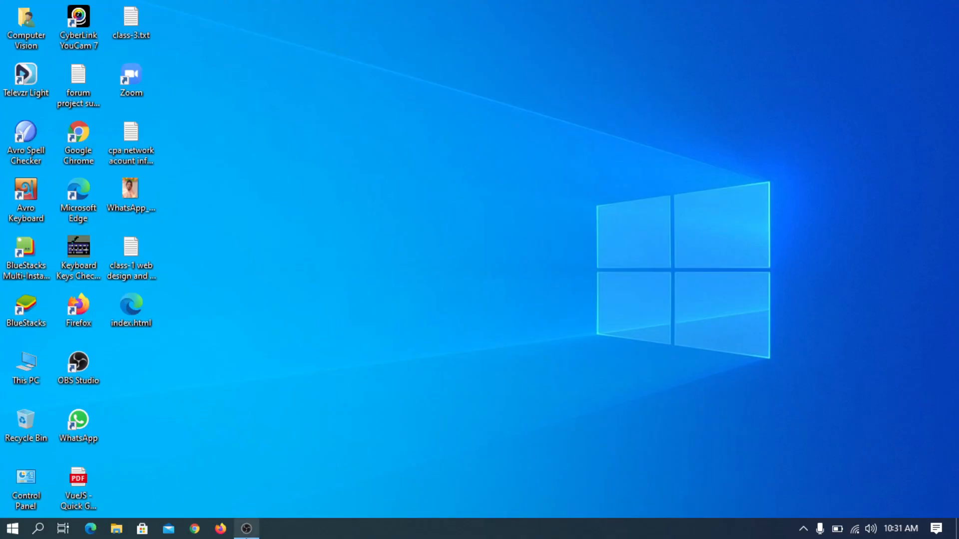
{"action": "left_click", "coordinate": [246, 538]}
{"action": "left_click", "coordinate": [246, 533]}
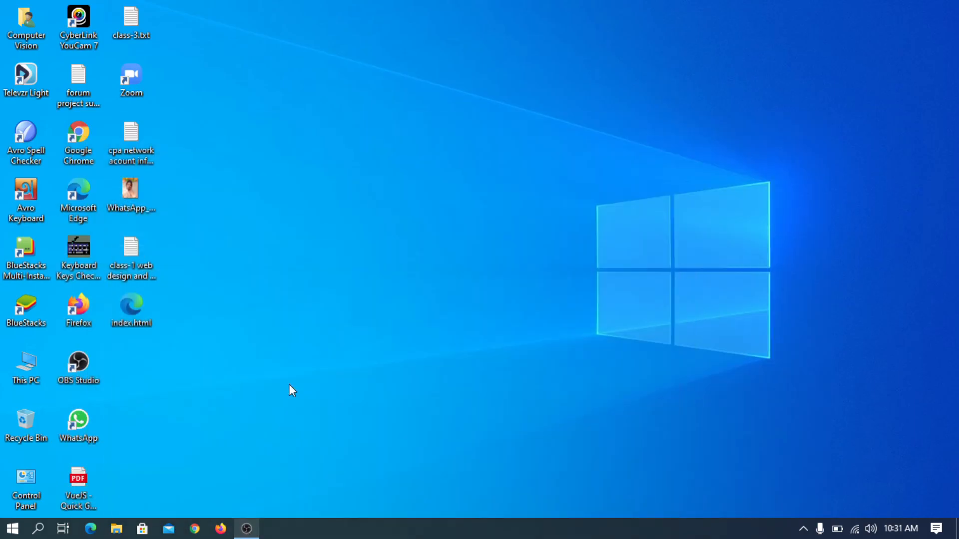
{"action": "right_click", "coordinate": [384, 85]}
{"action": "left_click", "coordinate": [429, 125]}
{"action": "left_click", "coordinate": [246, 529]}
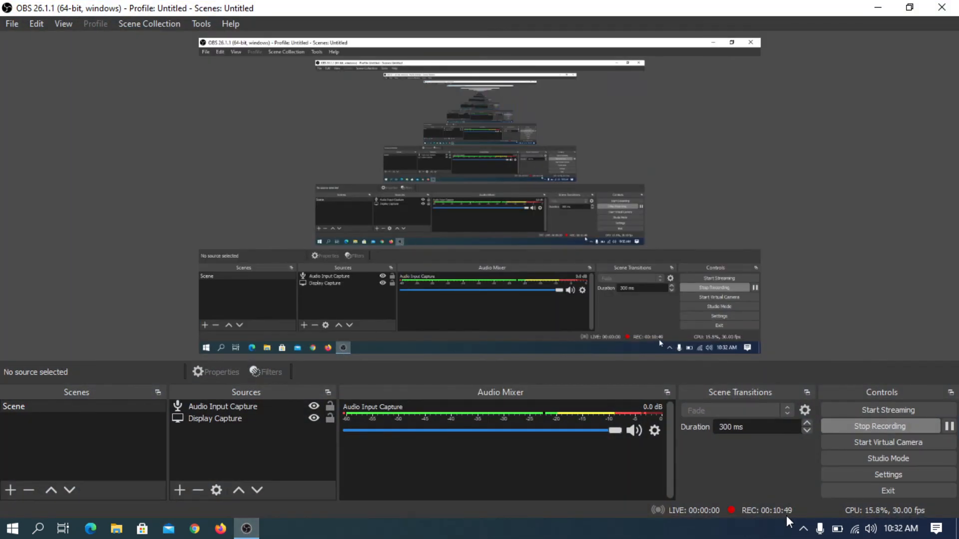
{"action": "left_click", "coordinate": [245, 529]}
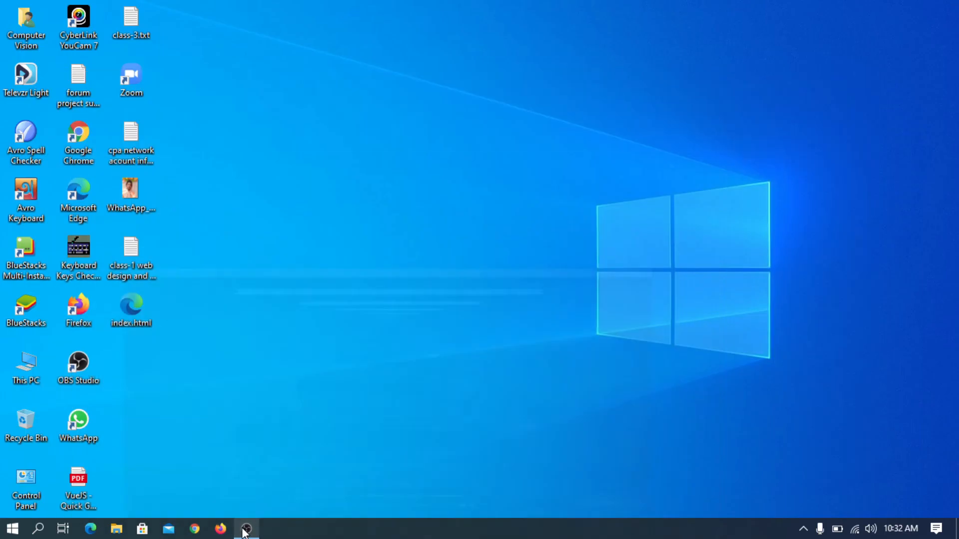
{"action": "right_click", "coordinate": [406, 85]}
{"action": "left_click", "coordinate": [439, 130]}
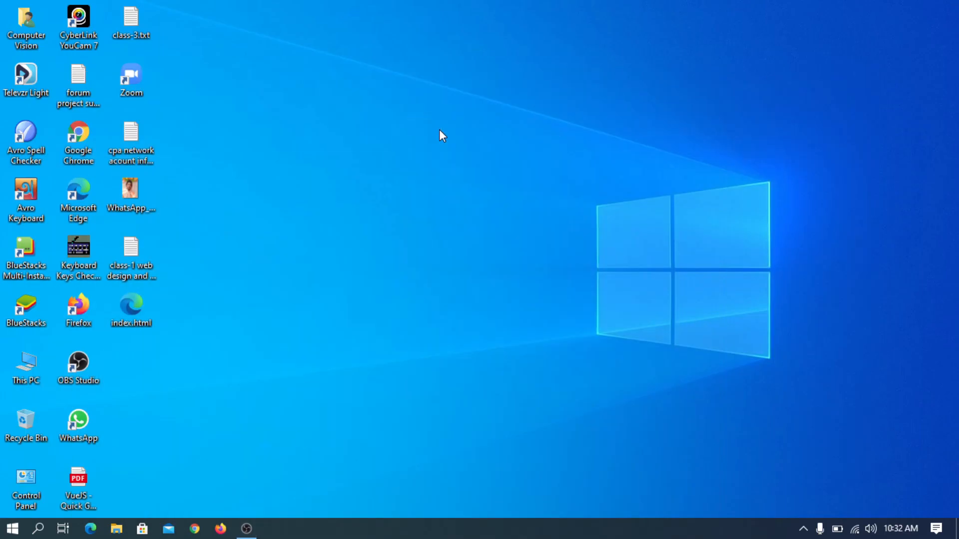